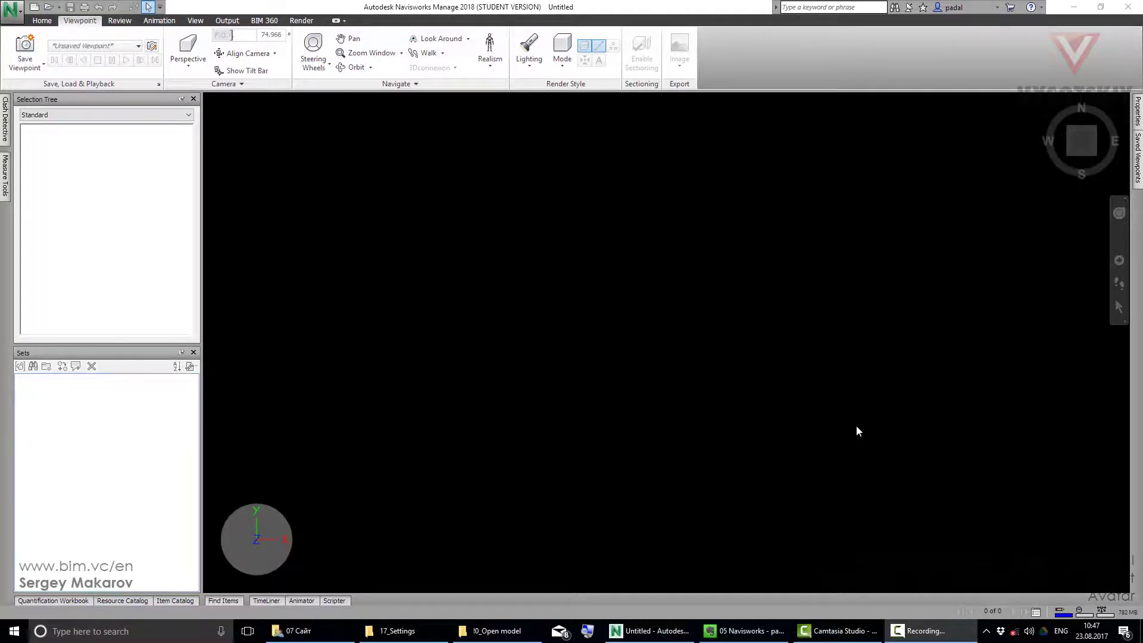
Step: Open Office.nwf from folder 2 and turn the model to see the building and basement roof
left_click(47, 7)
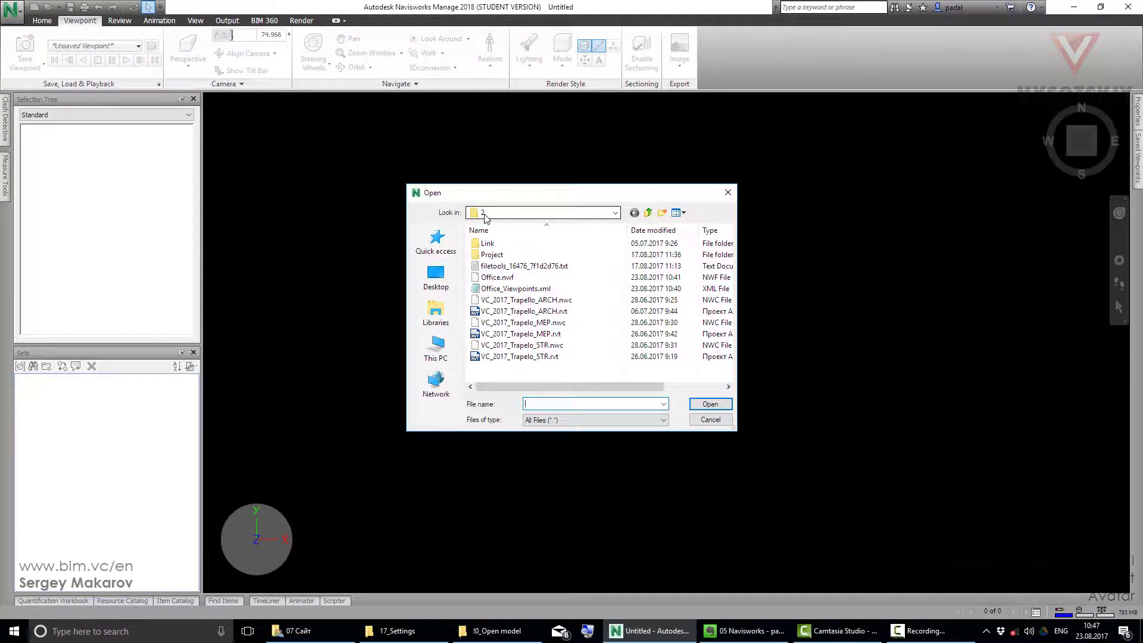
left_click(500, 277)
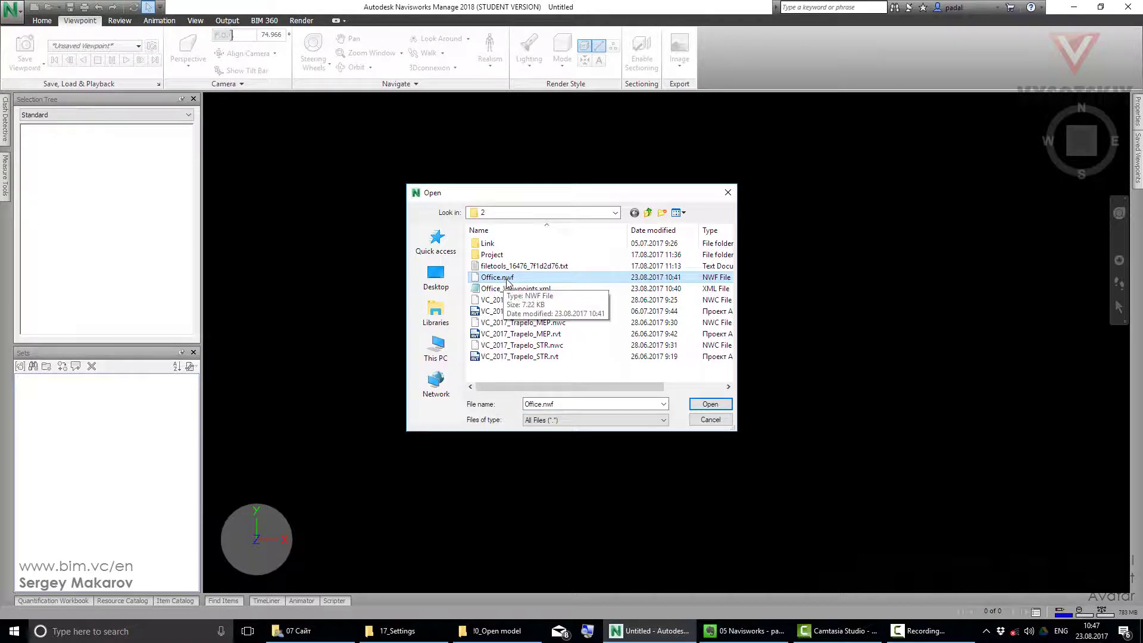
left_click(701, 404)
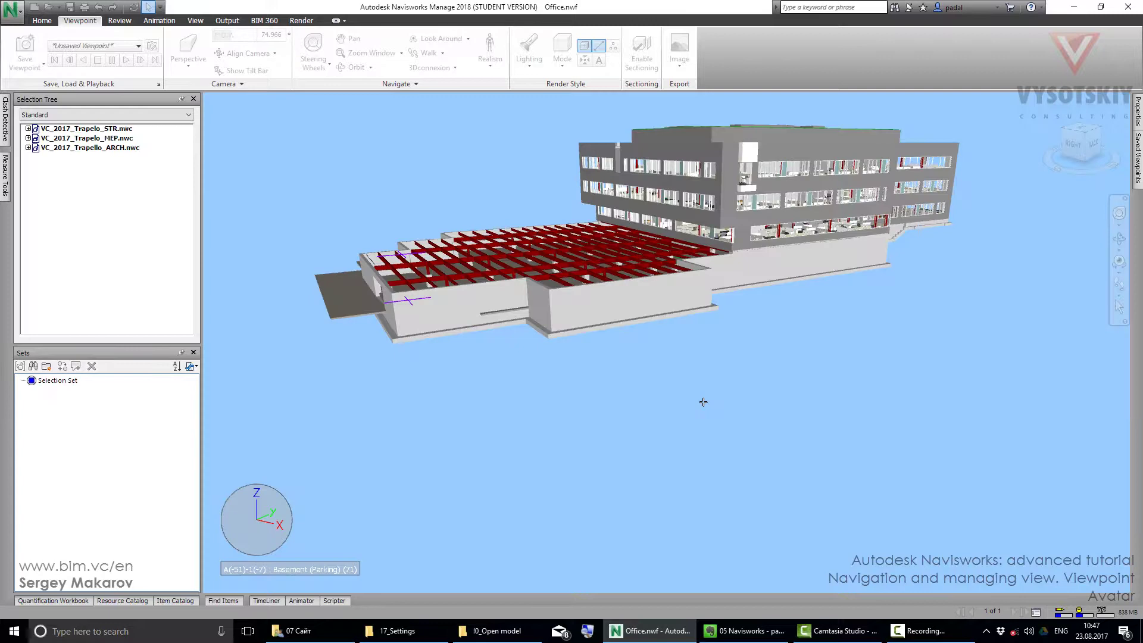
mouse_move(643, 311)
middle_mouse_down("shift")
mouse_move(663, 339)
mouse_move(695, 348)
middle_mouse_up("shift")
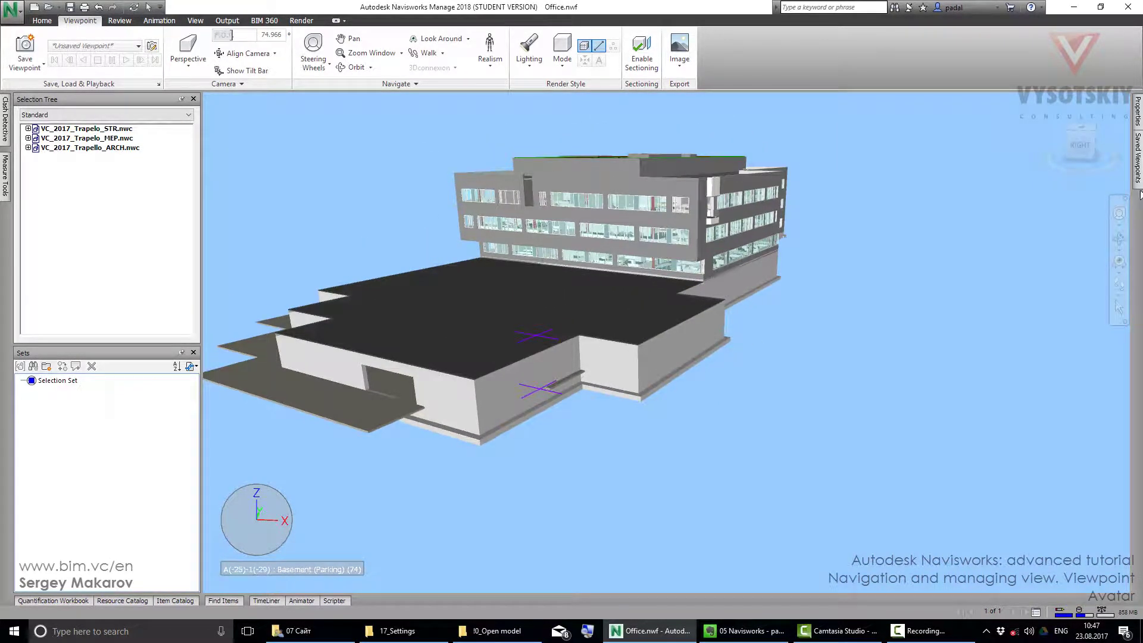
Step: Import the saved viewpoints from Office_Viewpoints.xml and go to the Start viewpoint
mouse_move(1139, 171)
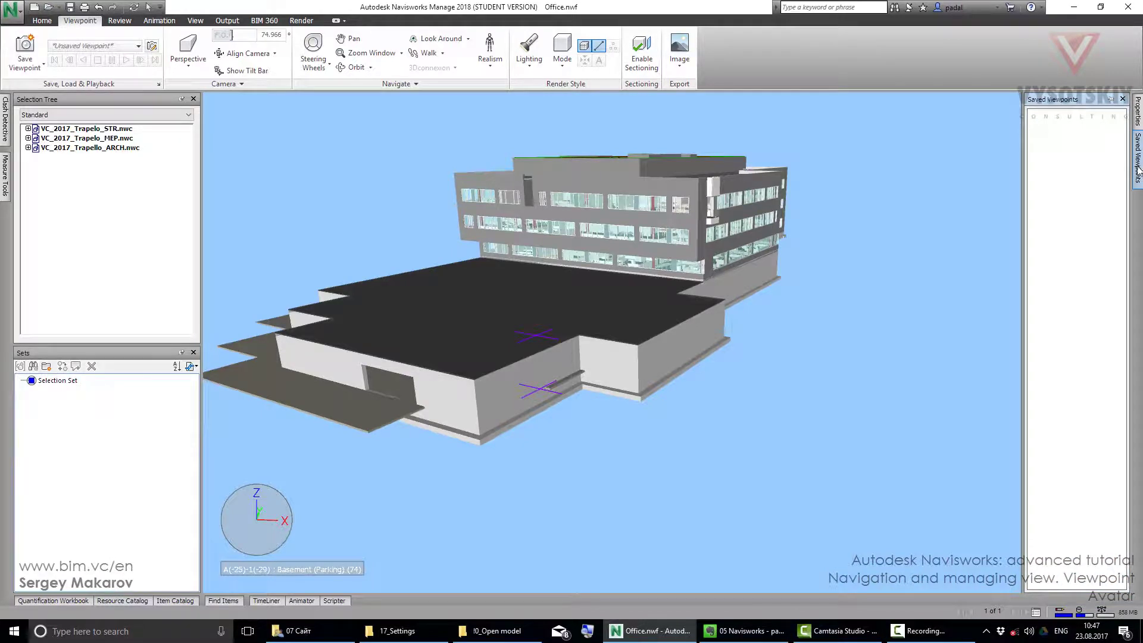
right_click(1070, 194)
left_click(1012, 288)
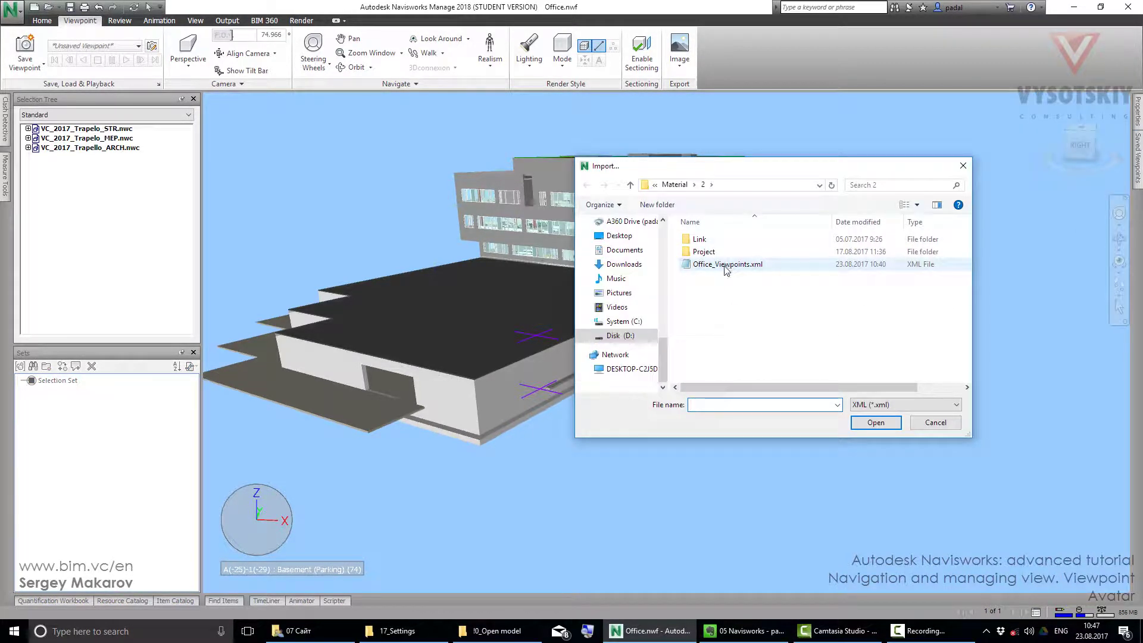
left_click(758, 268)
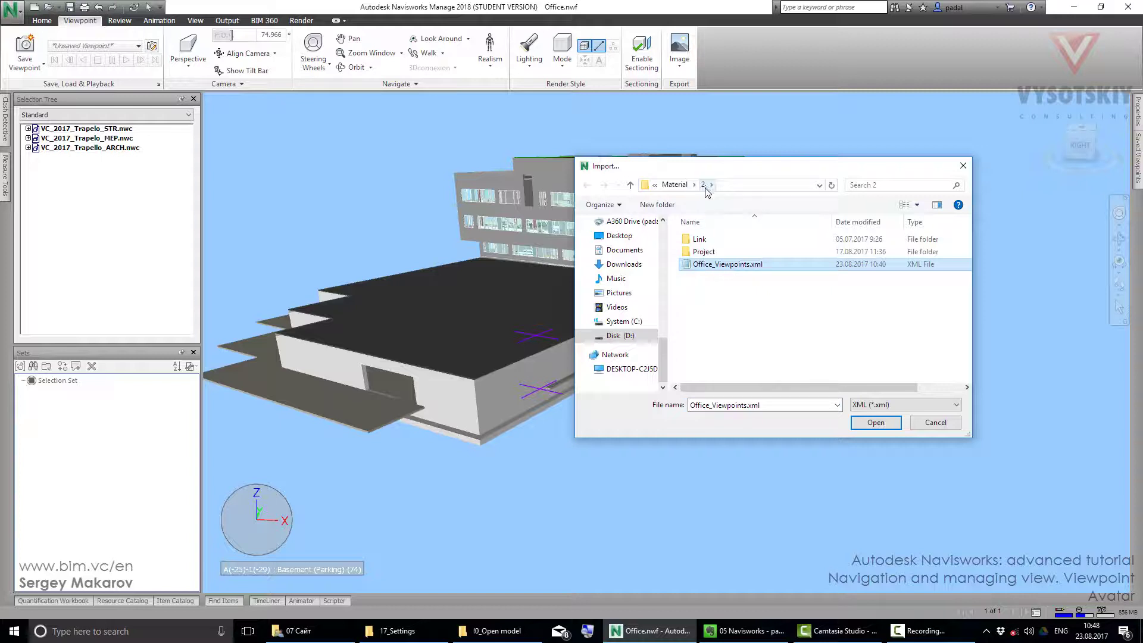
left_click(875, 422)
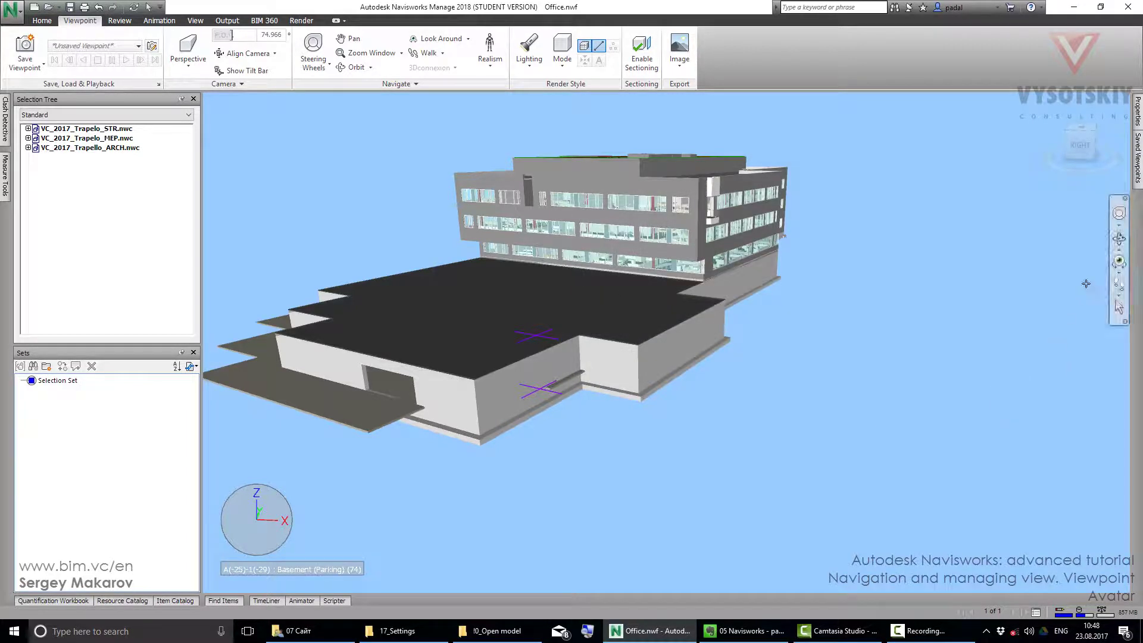
left_click(1138, 173)
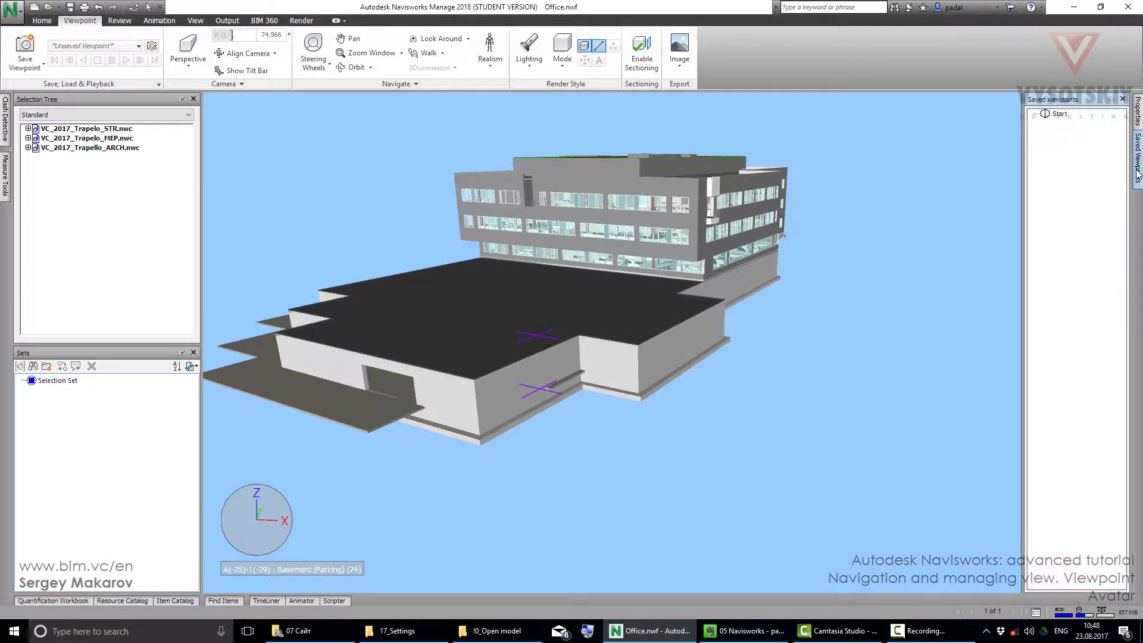
left_click(1059, 114)
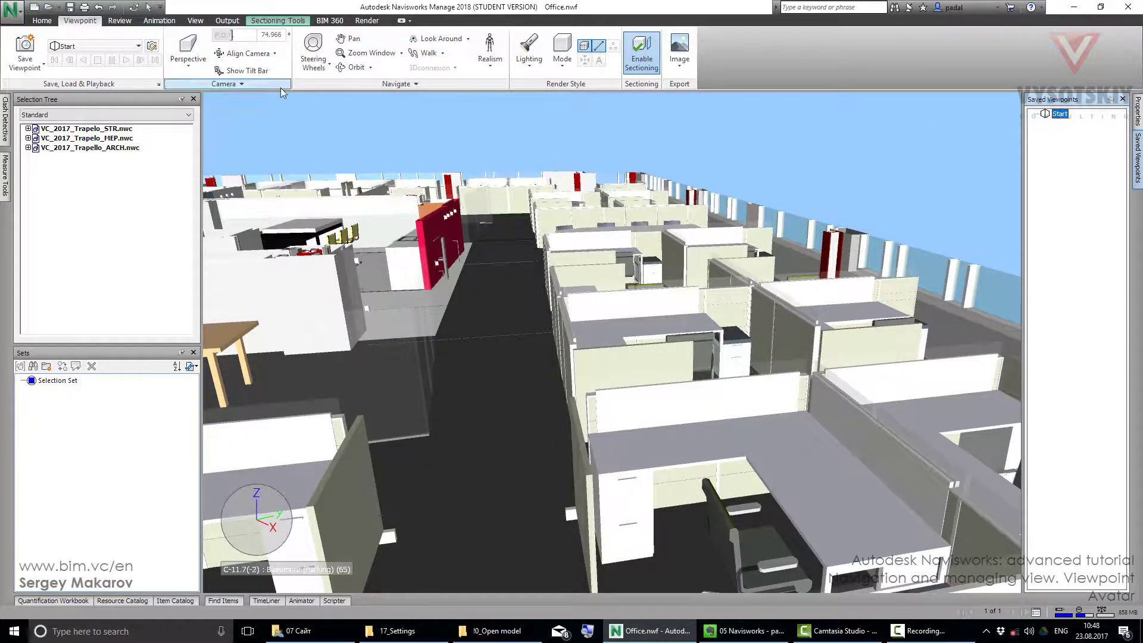
Step: Turn on the Third Person avatar and walk it toward the aisle between the office cubicles
left_click(484, 70)
left_click(480, 124)
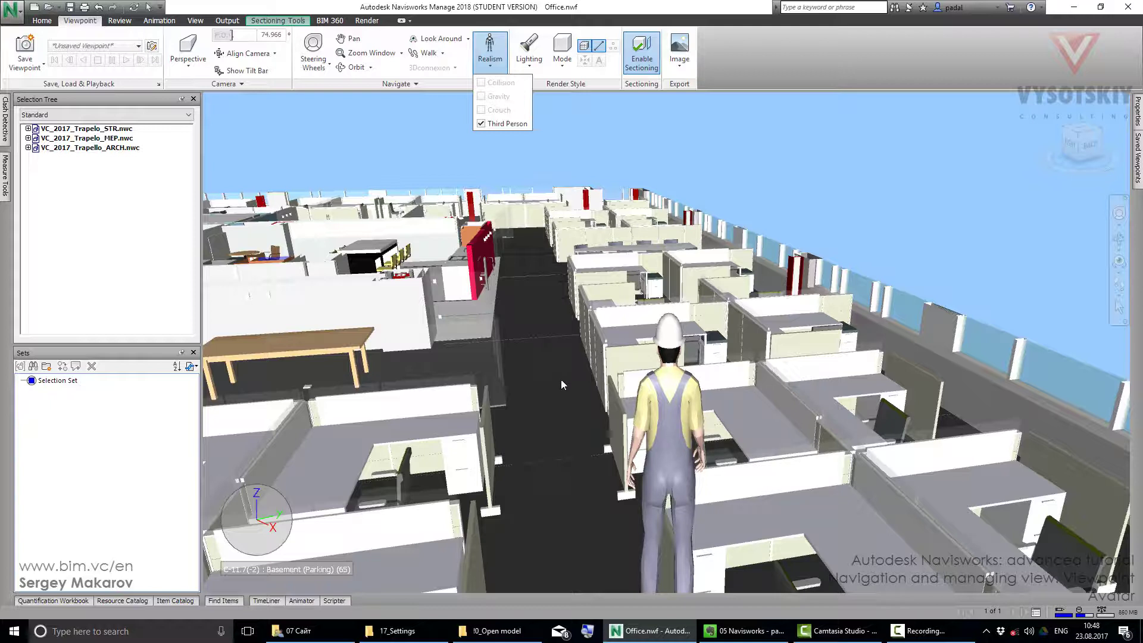
left_click(507, 226)
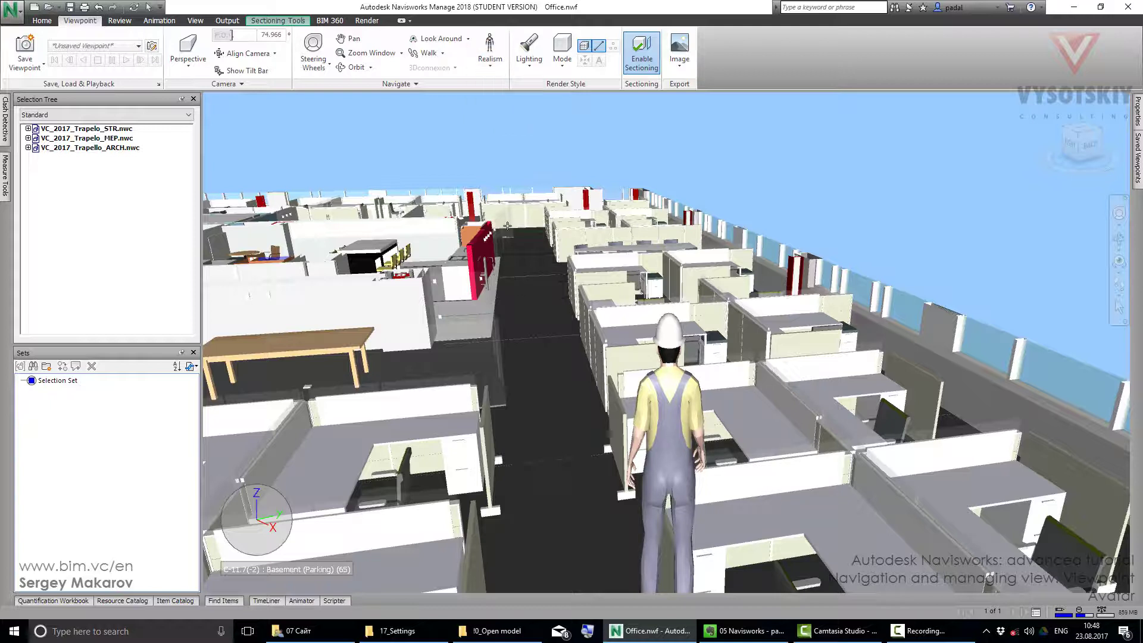
left_click(443, 53)
left_click(433, 78)
left_click_drag(564, 416, 661, 340)
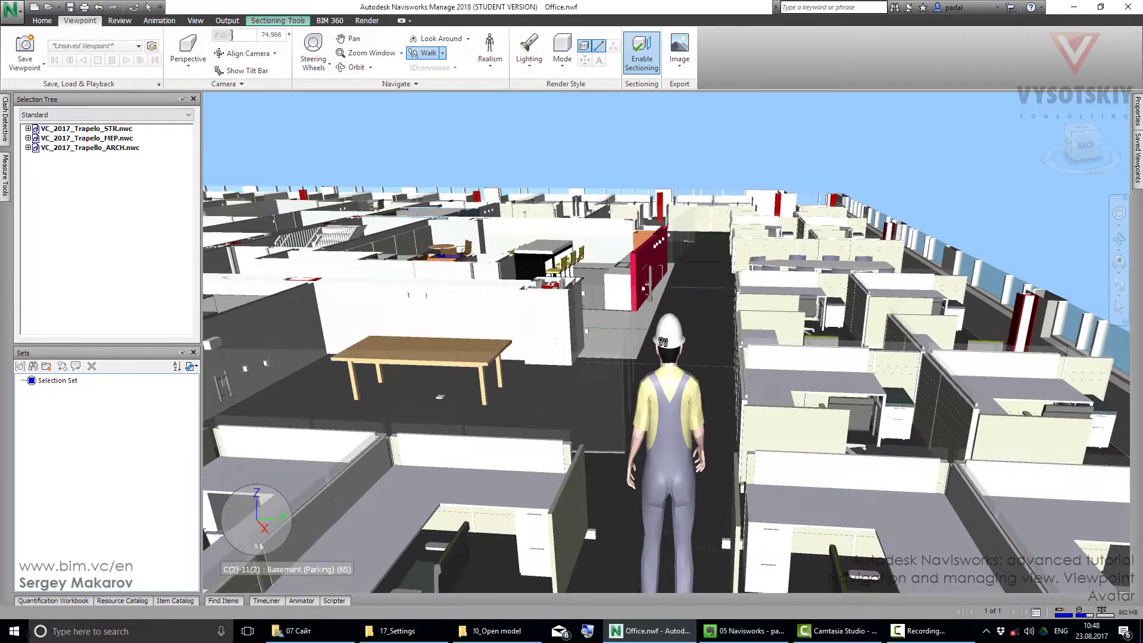
Step: Turn on Gravity for the avatar and walk it forward along the aisle
left_click(490, 59)
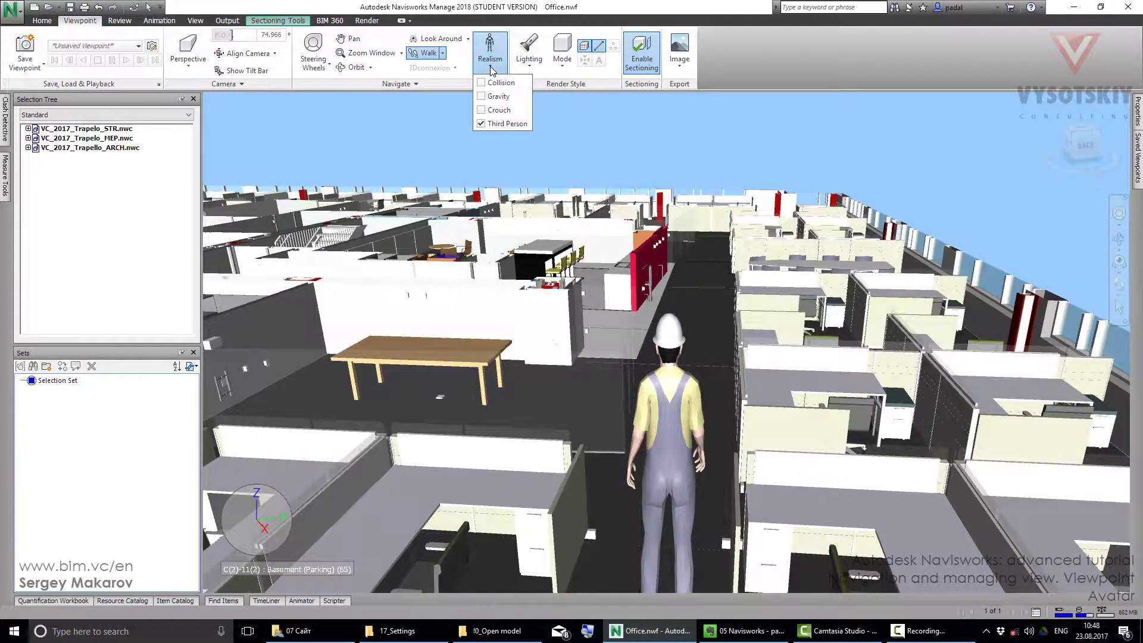
left_click(482, 97)
left_click(667, 395)
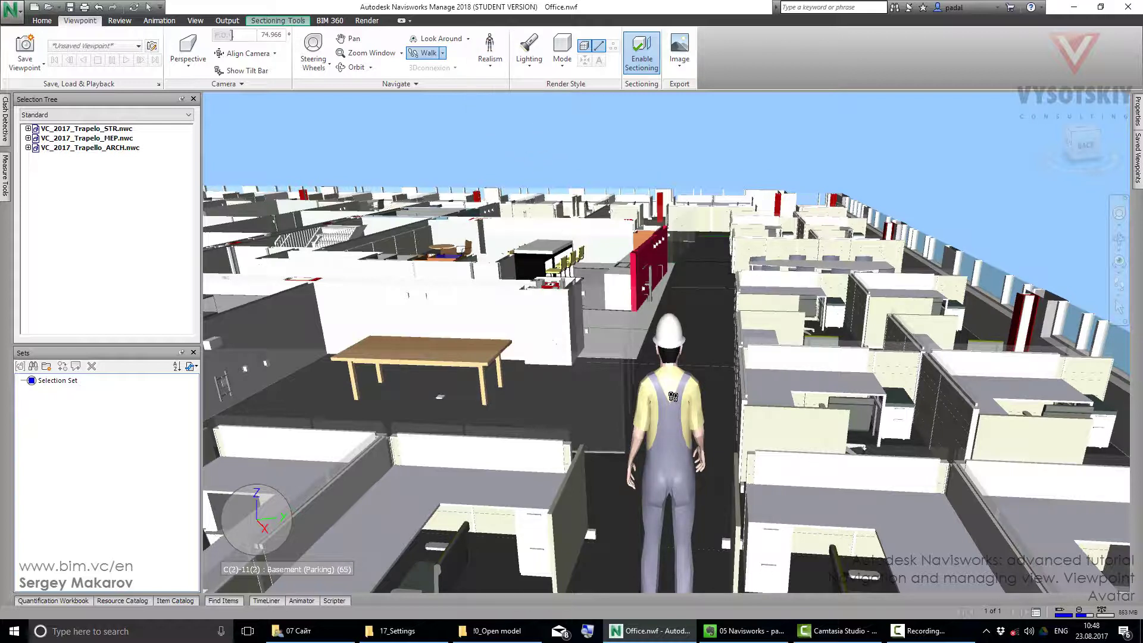
left_click_drag(673, 396, 712, 348)
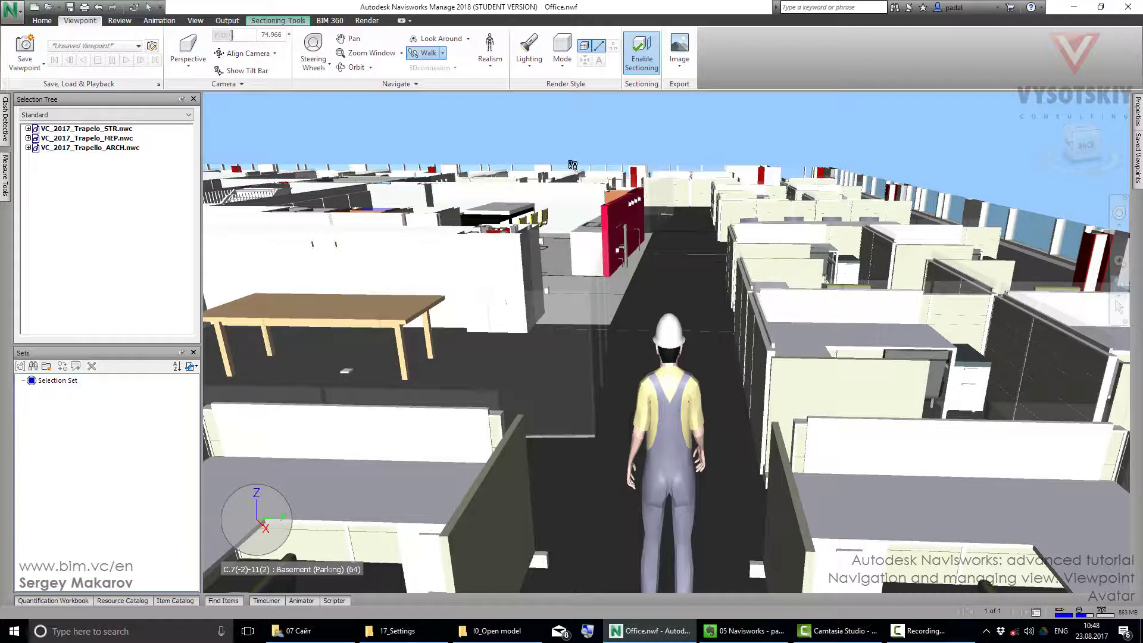
Step: Lower the avatar into the floor with Up/Down on the Full Navigation Wheel and return to Walk
left_click(1119, 213)
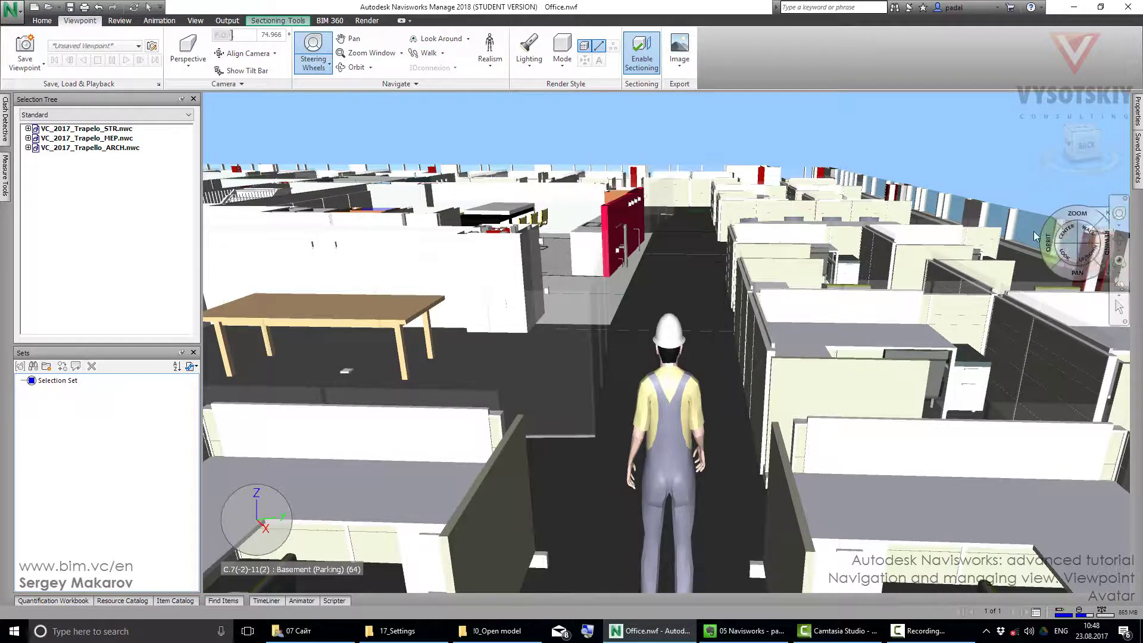
left_click(1119, 214)
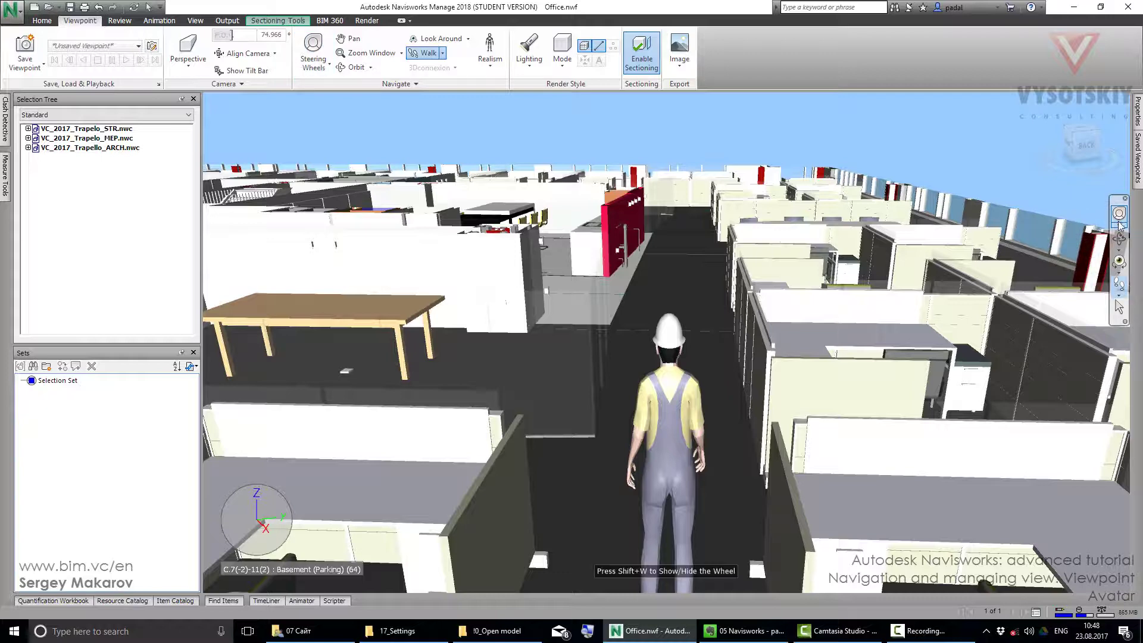
left_click(1119, 225)
left_click(1087, 260)
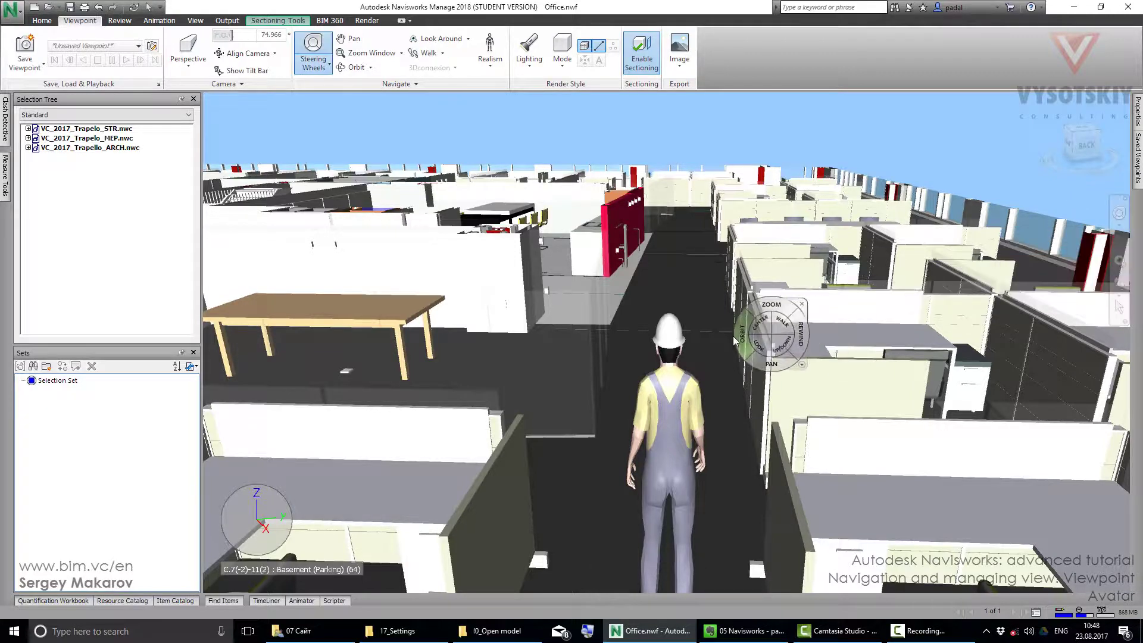
left_click_drag(746, 347, 741, 348)
left_click(427, 52)
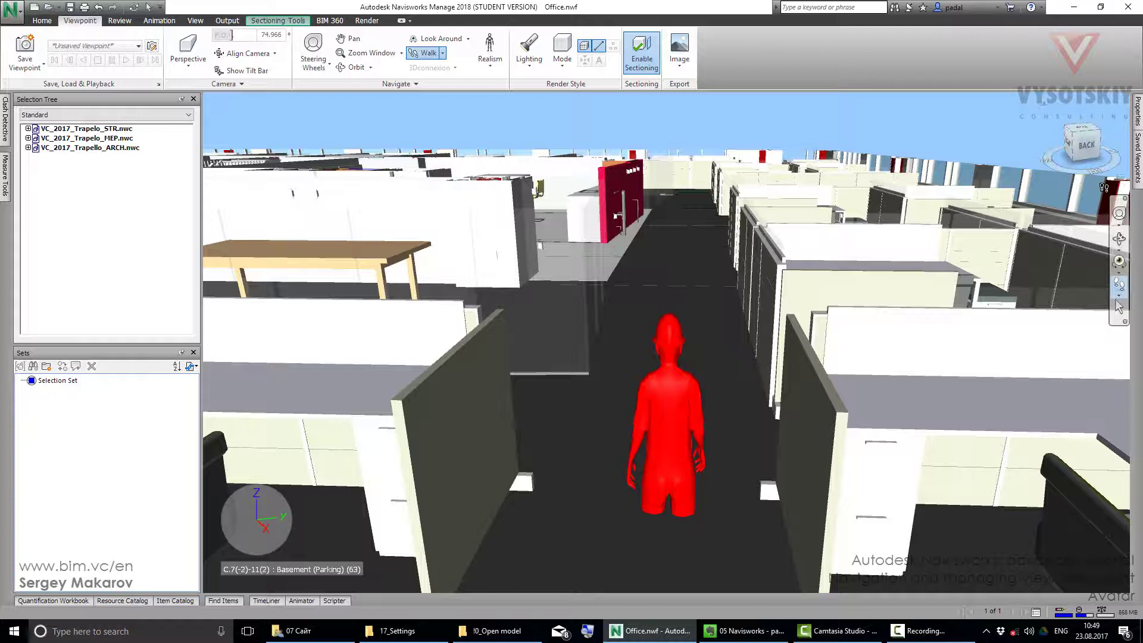
Step: Raise the avatar back above the floor with Up/Down on the Full Navigation Wheel, and close the wheel
left_click(1121, 225)
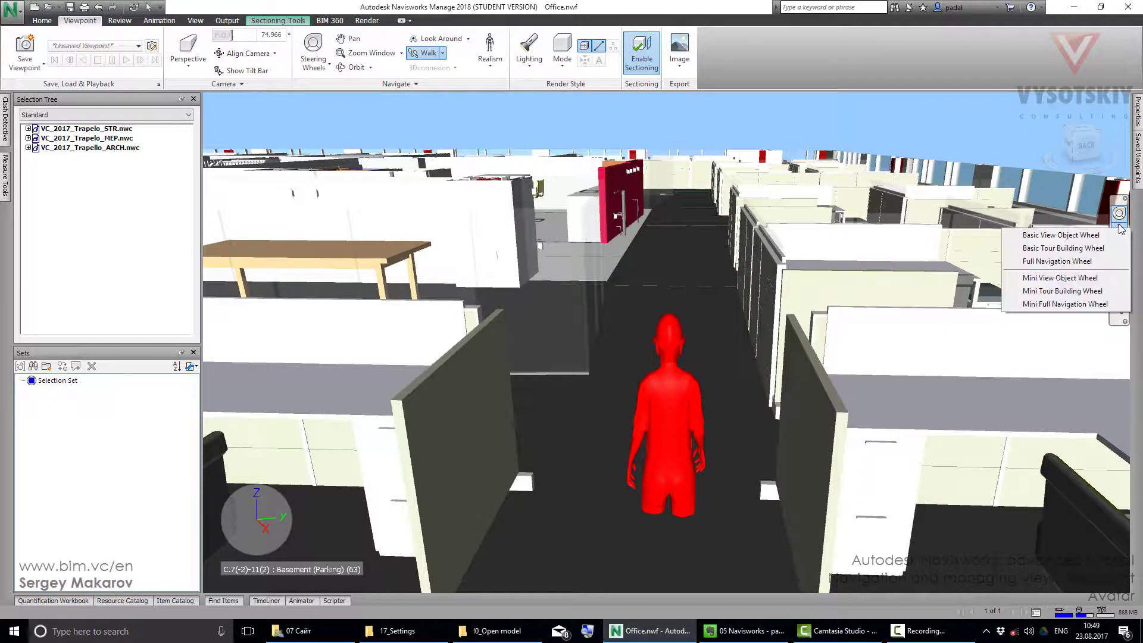
left_click(1066, 261)
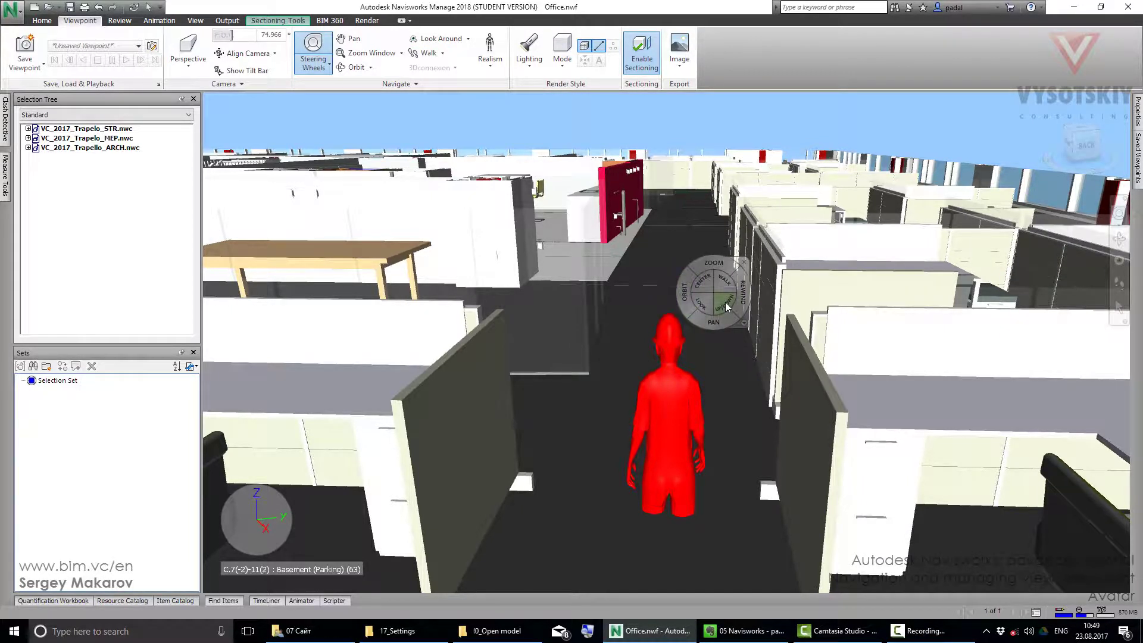
left_click_drag(725, 302, 725, 284)
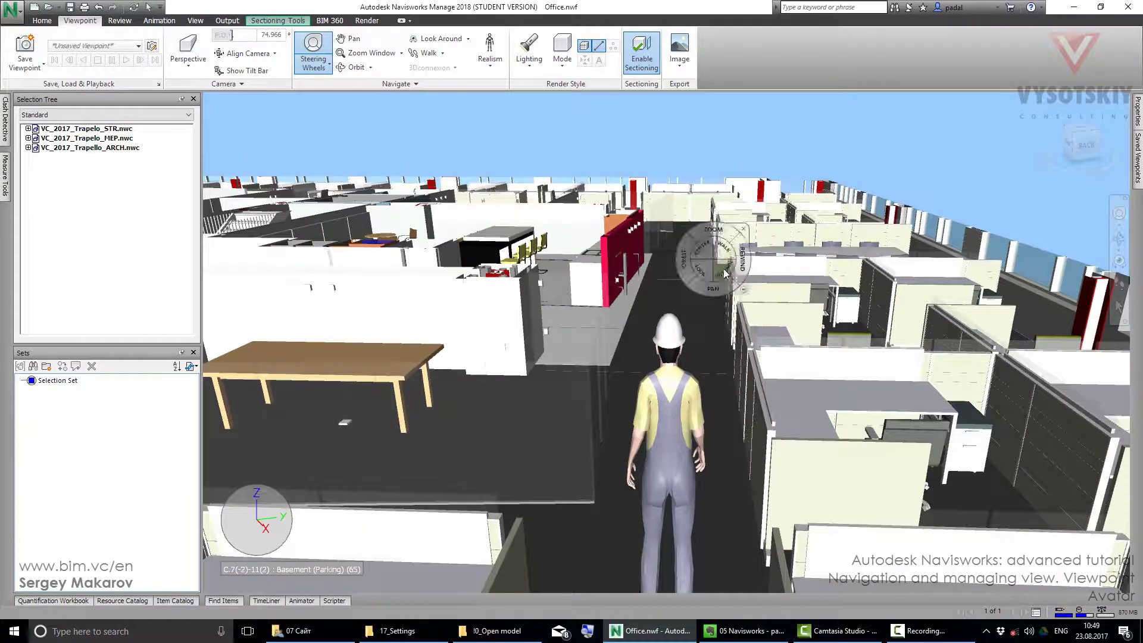
left_click(722, 241)
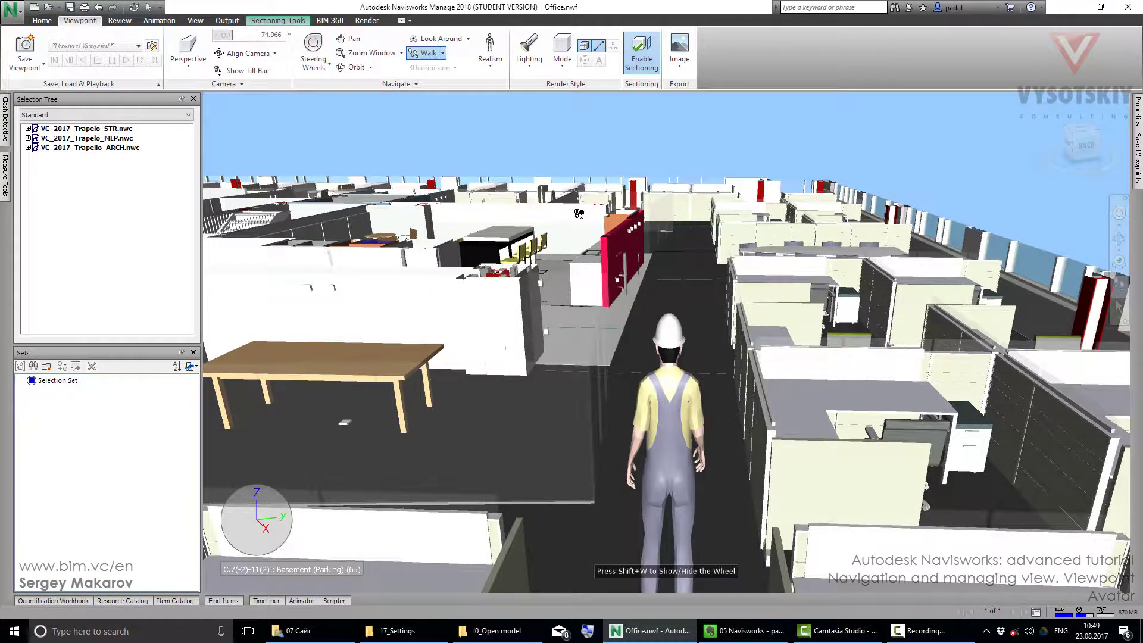
Step: Walk the avatar past the red wall to the meeting table and save the view as viewpoint 1
left_click_drag(669, 352, 818, 349)
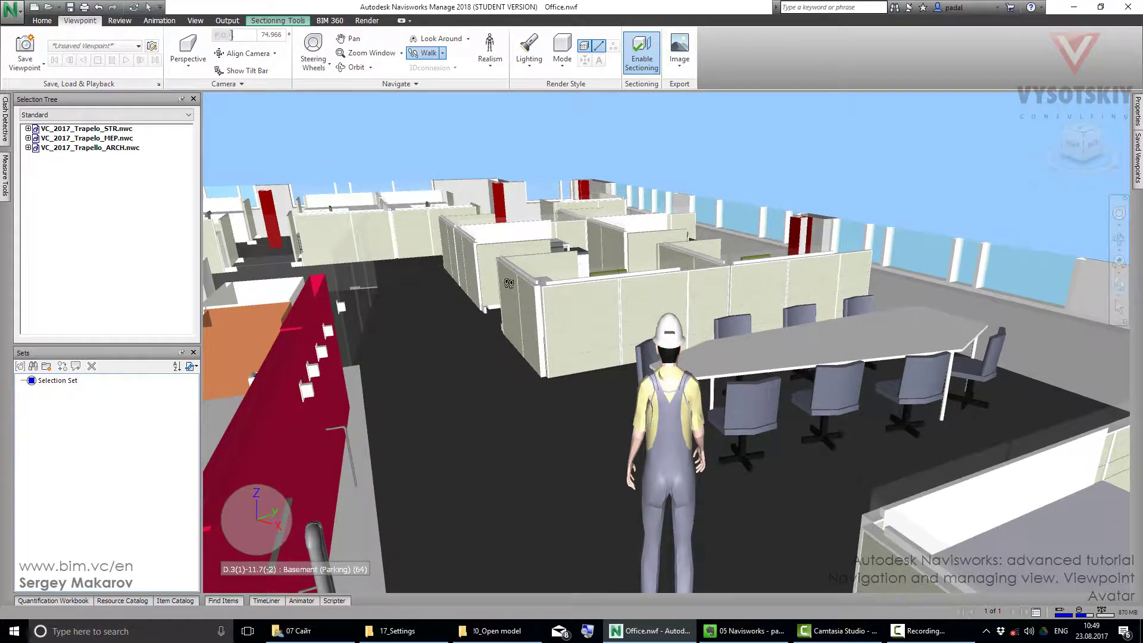
left_click(34, 69)
left_click(40, 89)
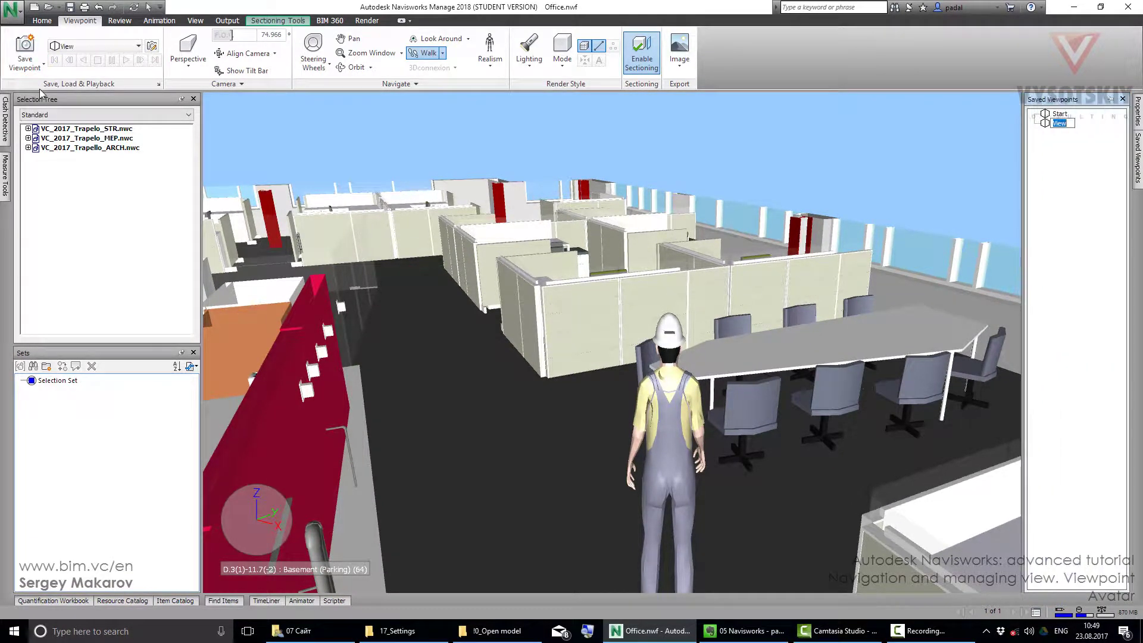
key("Return")
Step: Turn on Crouch for the avatar and walk it under the edge of the meeting table
left_click(491, 73)
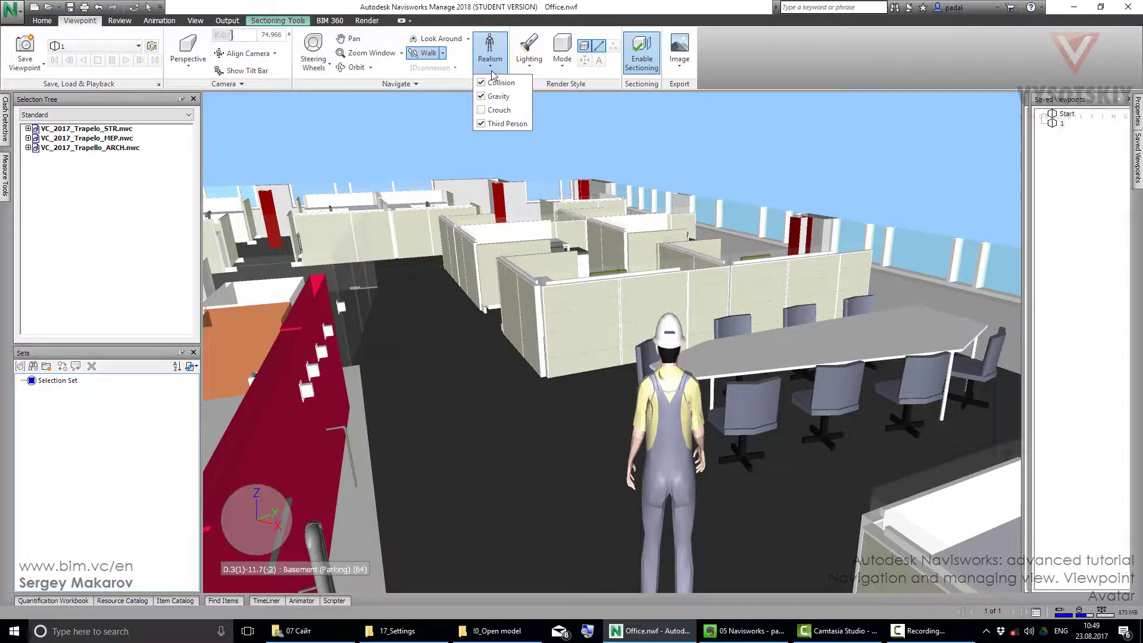
left_click(482, 111)
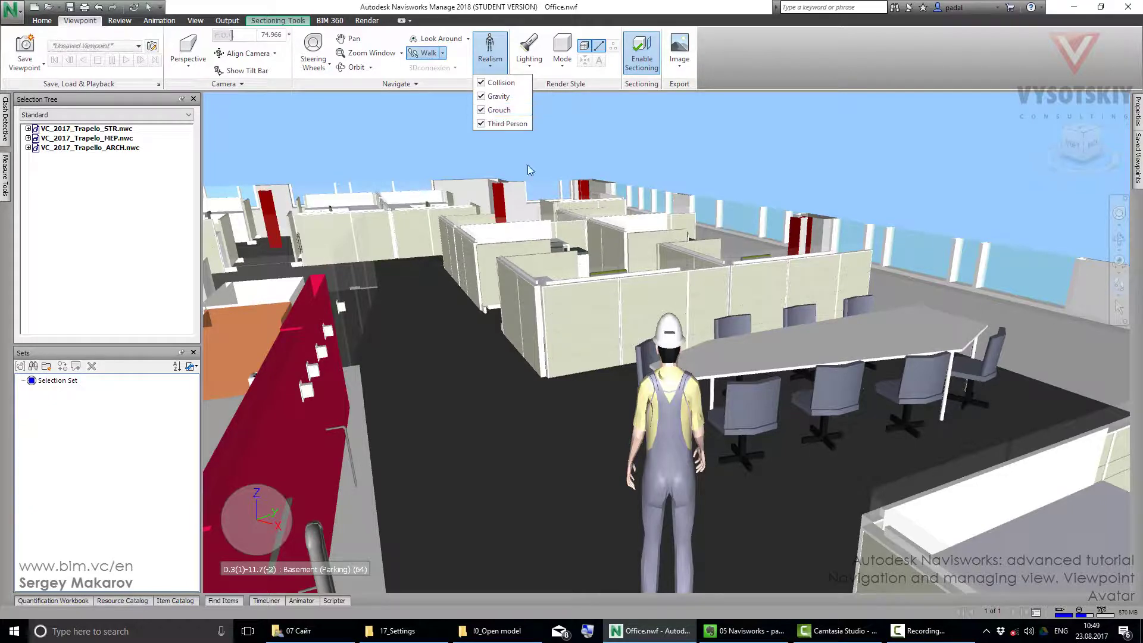
left_click(705, 397)
left_click_drag(709, 398, 768, 344)
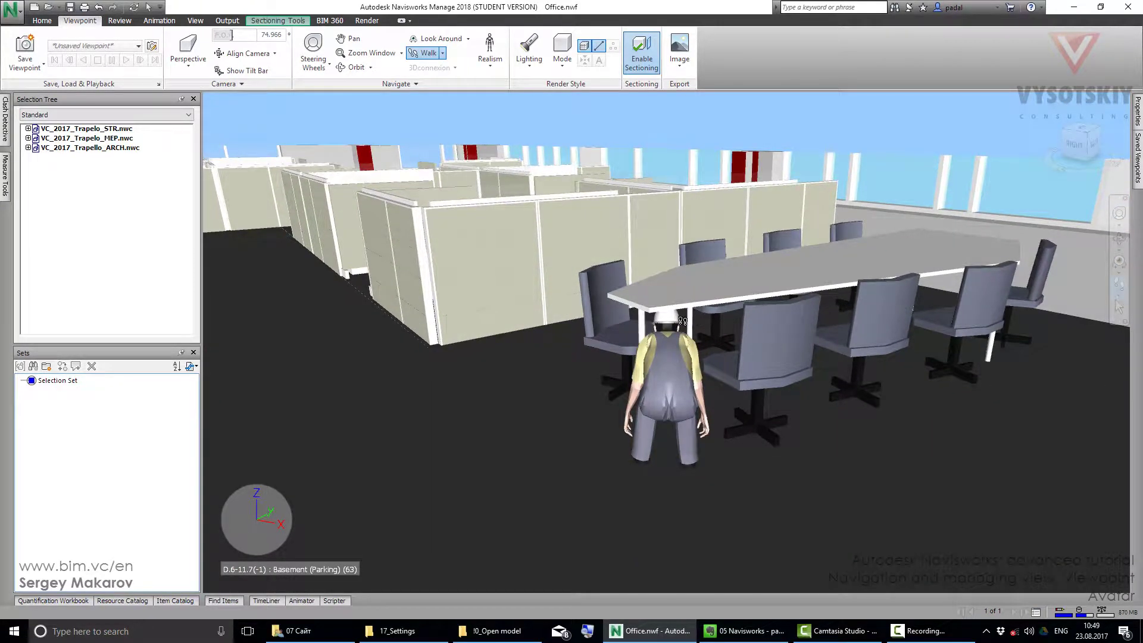
Step: Walk the avatar out from under the meeting table into the passage beside the red wall
left_click_drag(683, 321, 435, 370)
left_click_drag(611, 372, 688, 411)
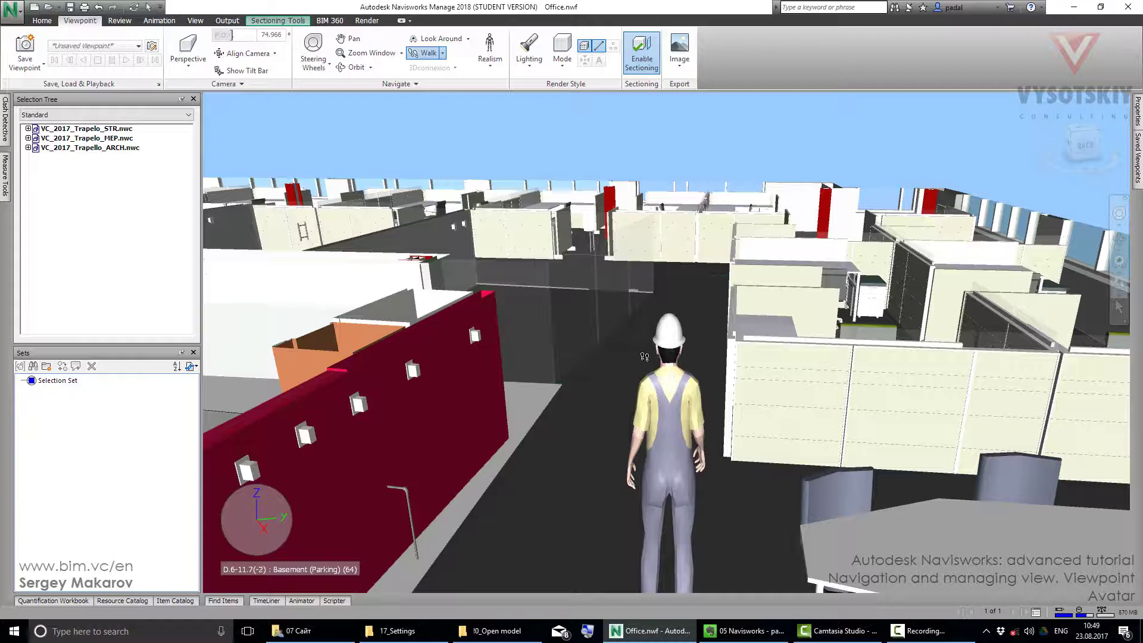
left_click_drag(680, 306, 658, 338)
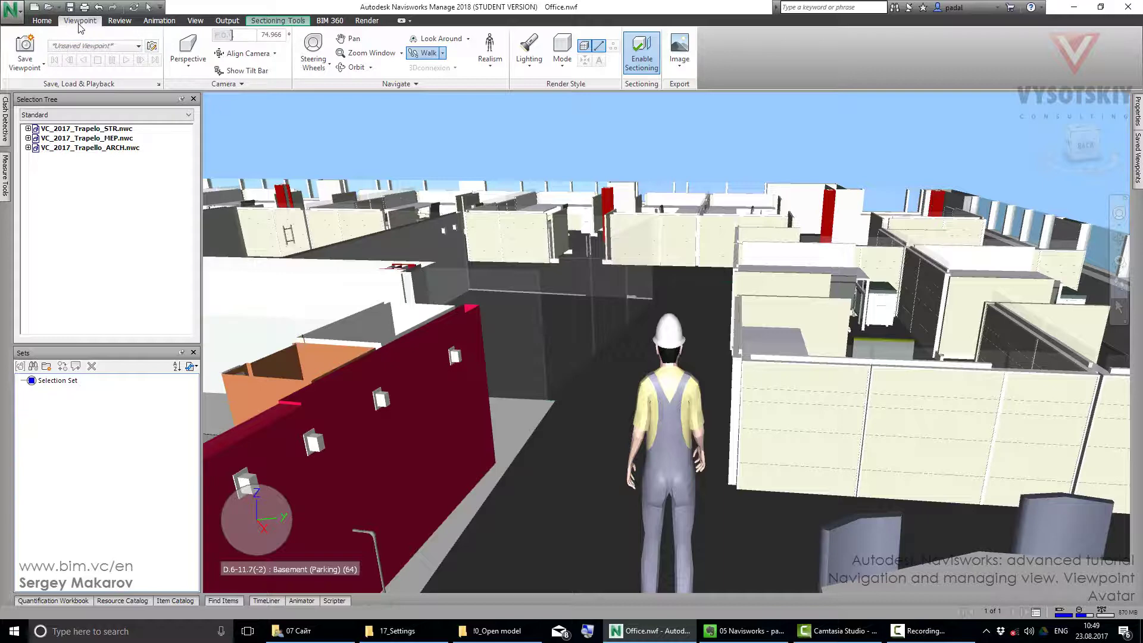
Step: Adjust the current viewpoint's linear and angular speed and walk the avatar into the long aisle beside the cubicles
left_click(152, 46)
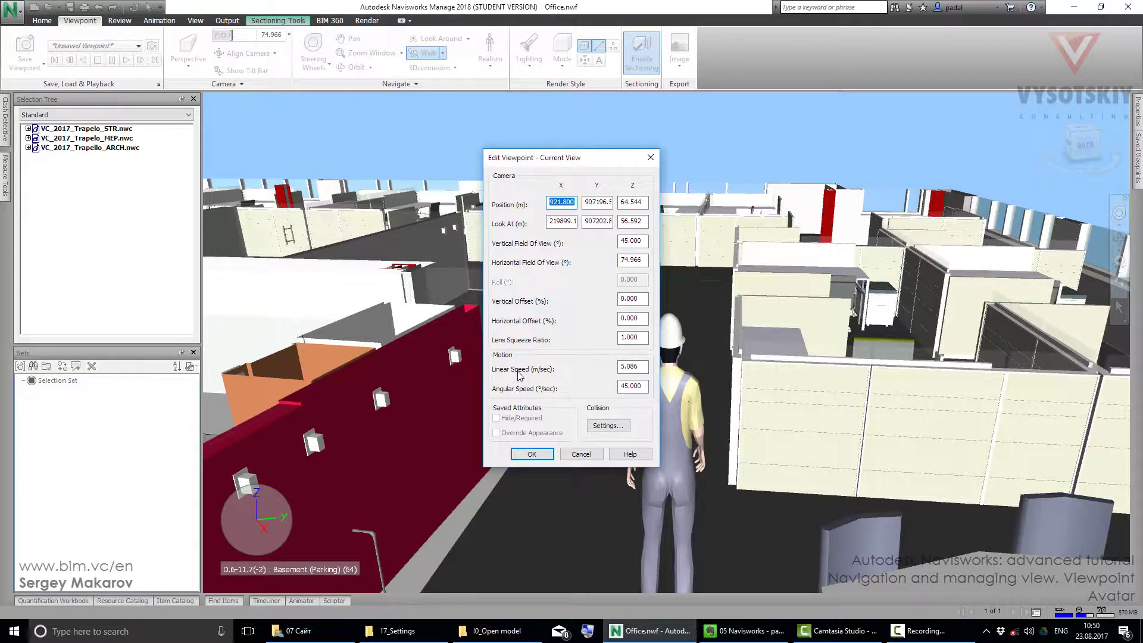
left_click_drag(625, 366, 620, 368)
left_click(629, 386)
left_click(532, 455)
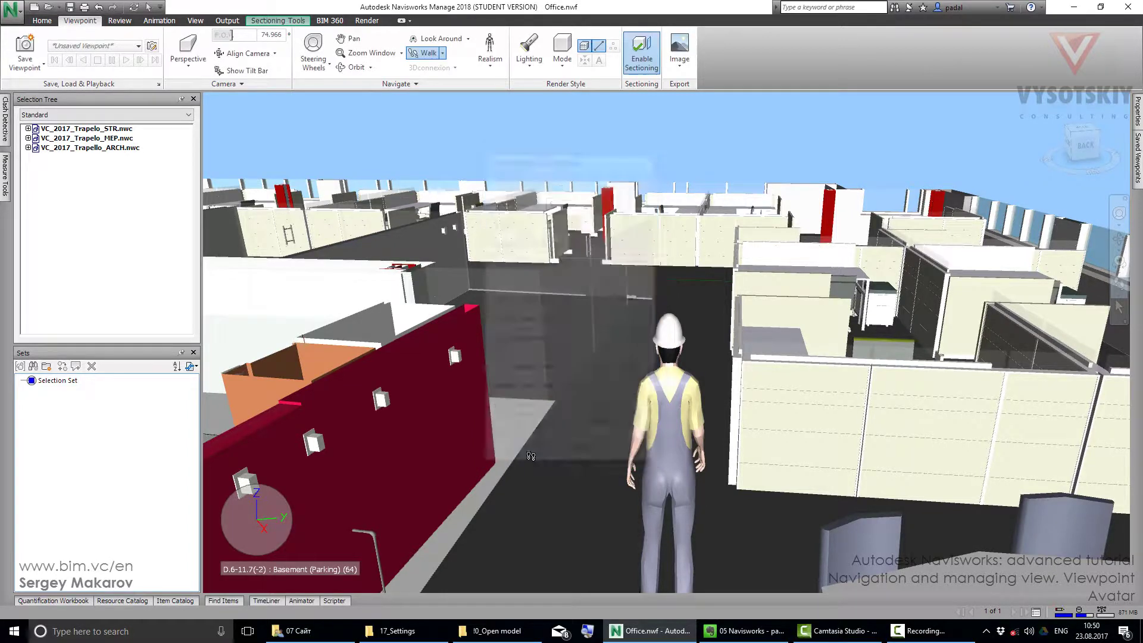
left_click_drag(658, 356, 481, 427)
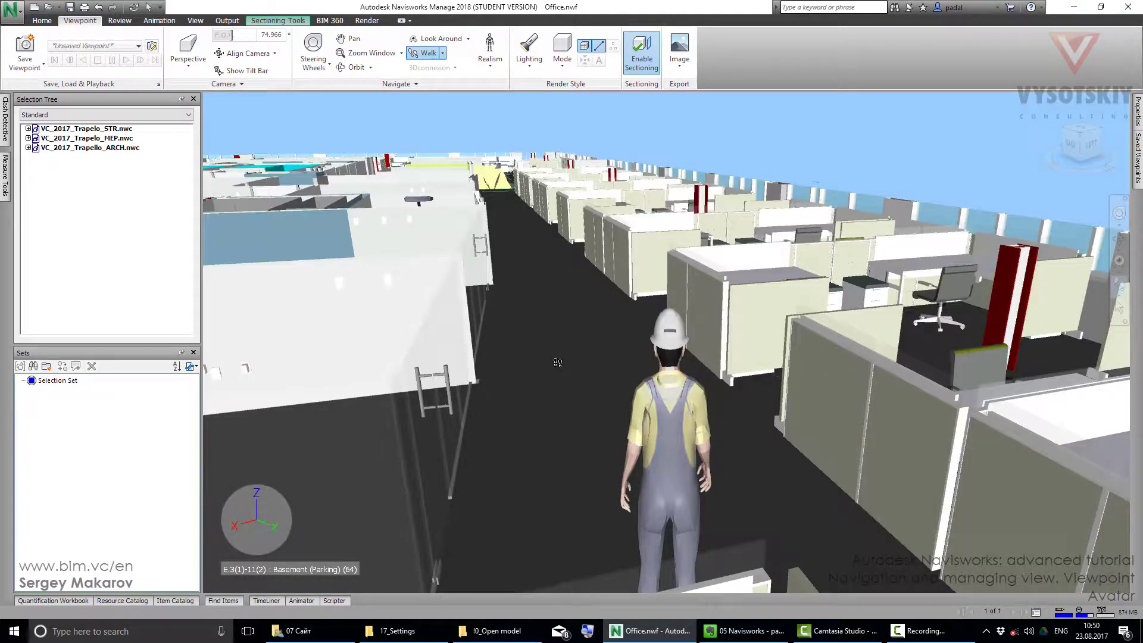
left_click_drag(582, 321, 673, 382)
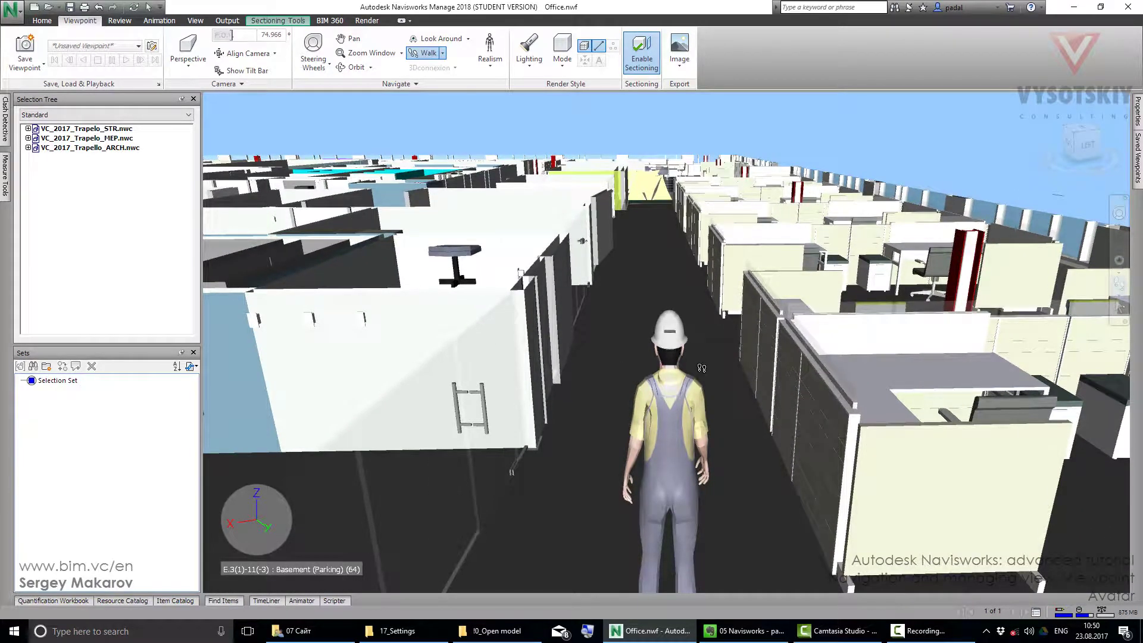
Step: Set the current viewpoint's collision settings to a viewer height of 2 m and a third-person distance of 1 m
left_click(153, 47)
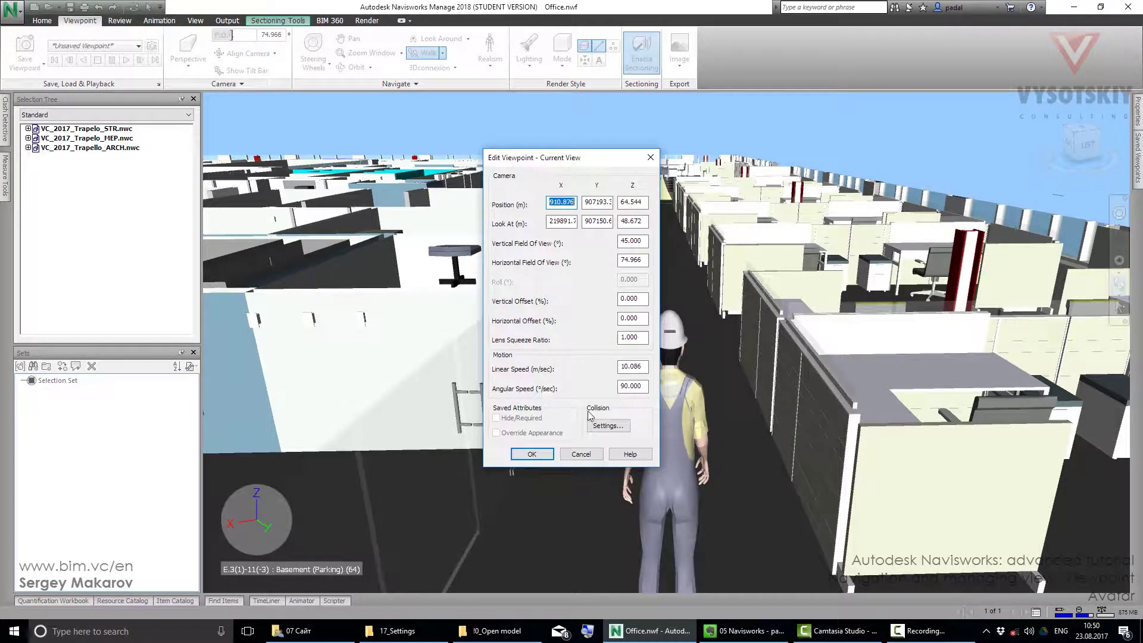
left_click(605, 426)
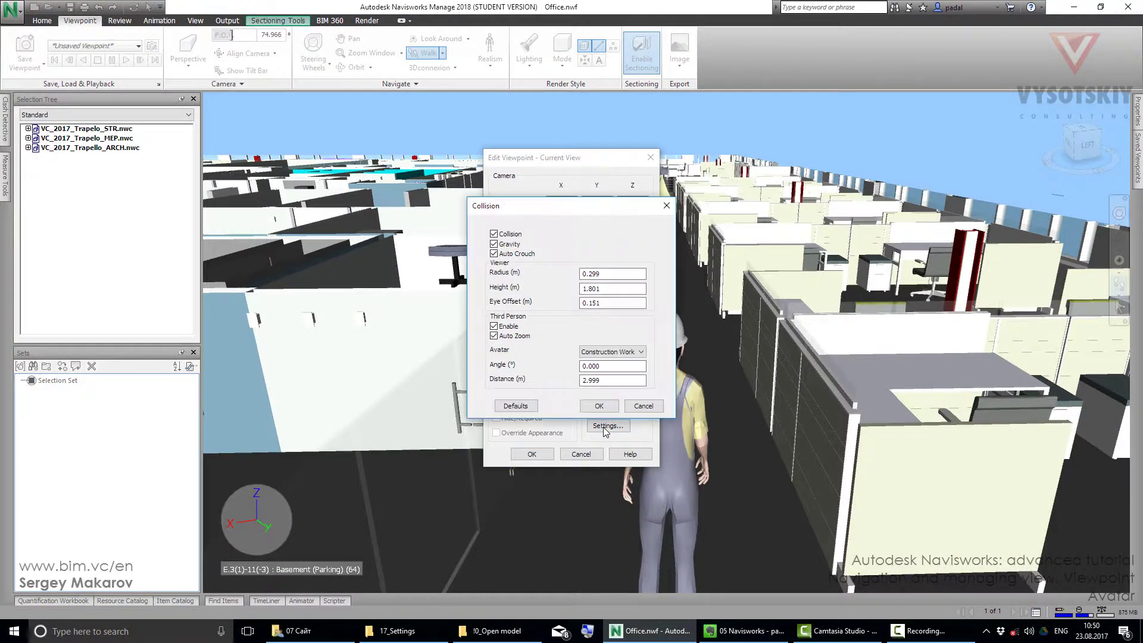
left_click_drag(592, 208, 791, 182)
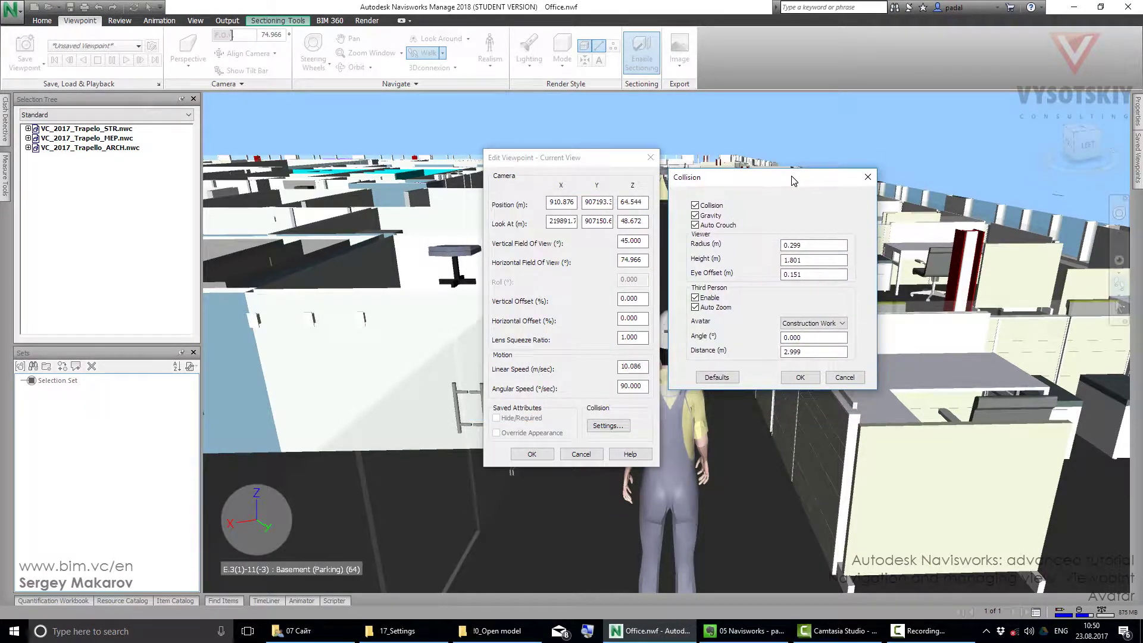
left_click(805, 245)
left_click_drag(806, 352, 789, 352)
type("1")
left_click_drag(832, 260, 764, 265)
type("2")
left_click_drag(840, 245, 791, 246)
left_click(799, 377)
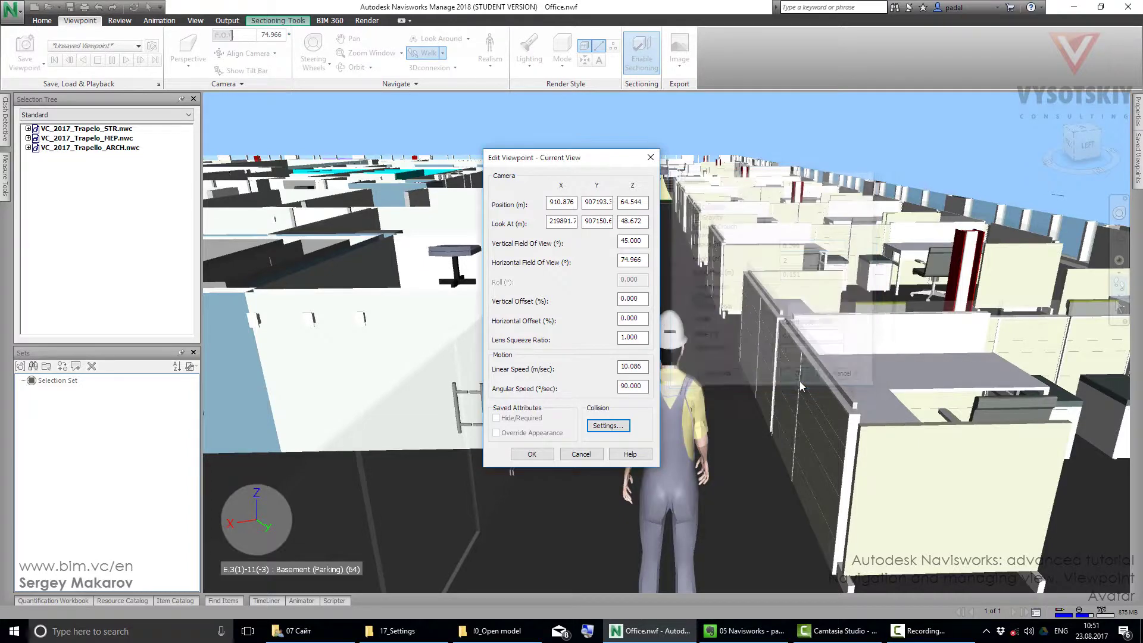
left_click(532, 454)
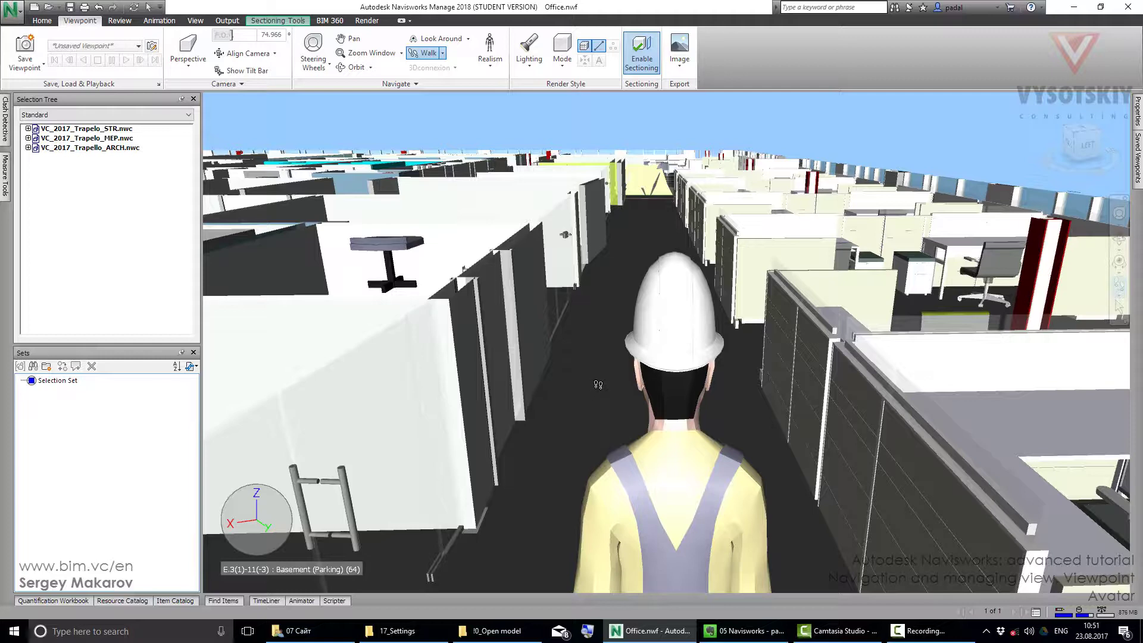
Step: Walk the avatar forward along the cubicle aisle and tilt the camera up, straight down from above, and back to near level behind it
left_click_drag(600, 352, 582, 310)
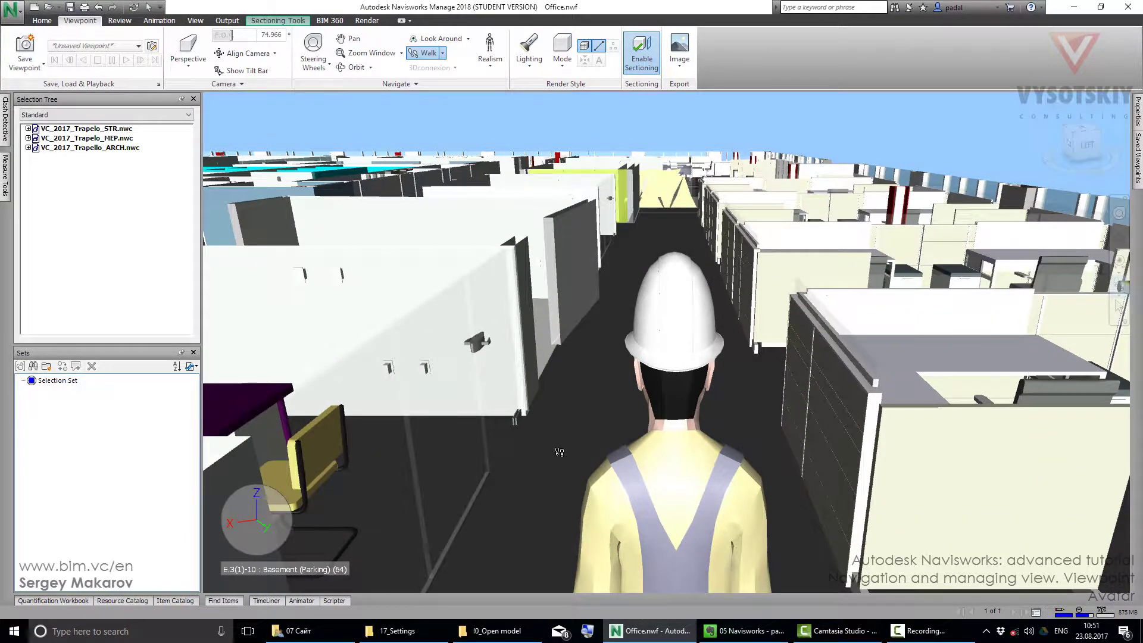
scroll(600, 381, "up", 5)
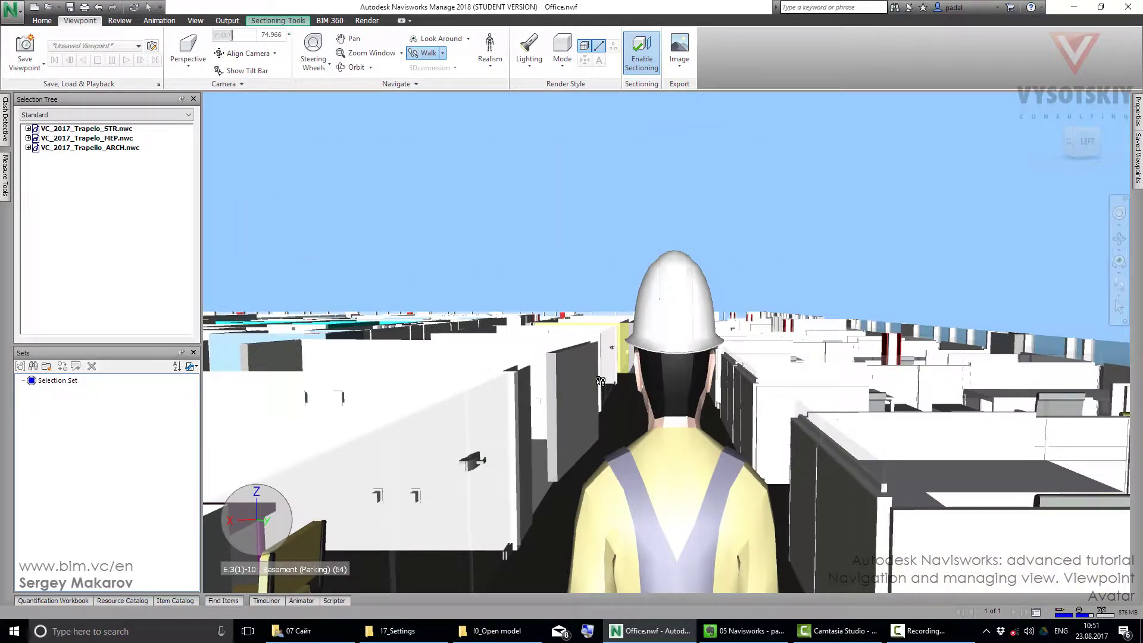
scroll(600, 380, "up", 3)
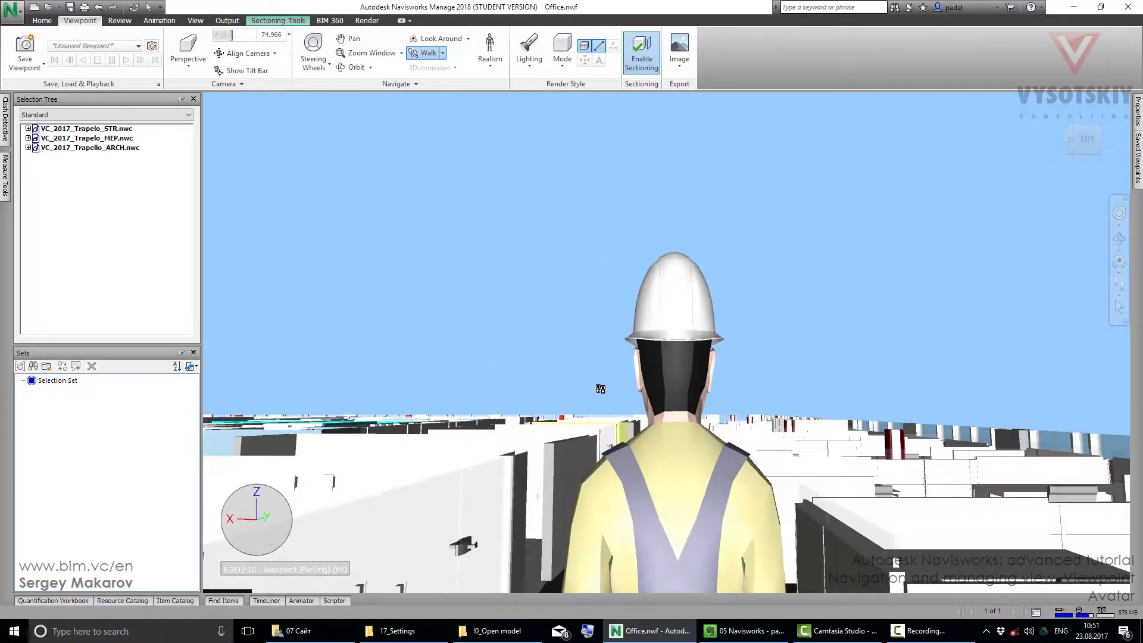
scroll(601, 384, "down", 8)
scroll(606, 400, "down", 8)
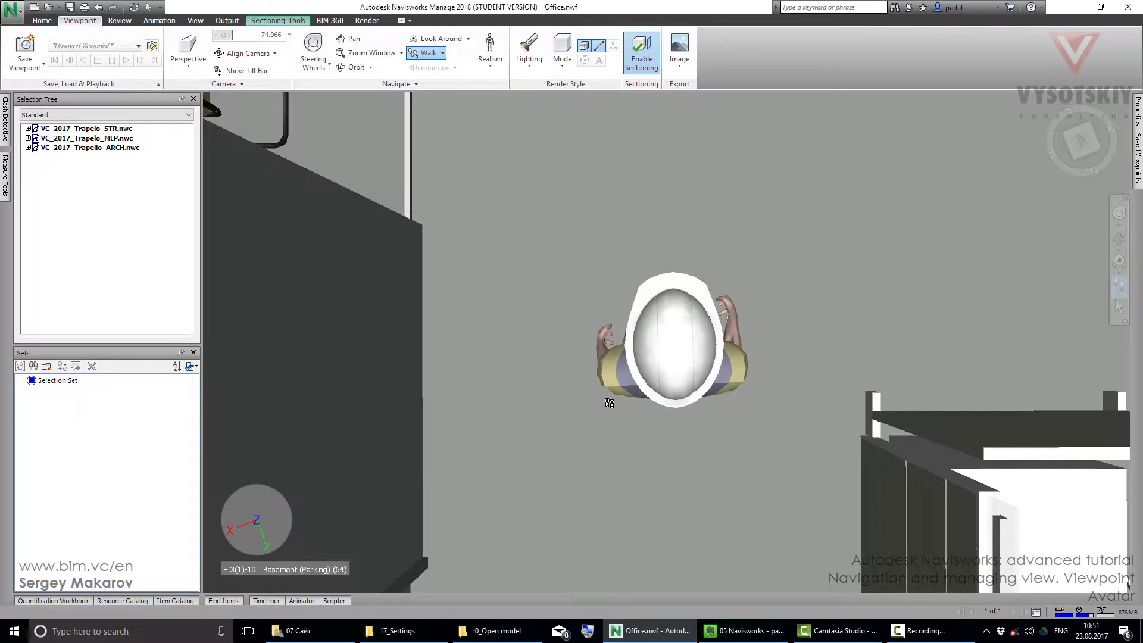
scroll(609, 403, "up", 10)
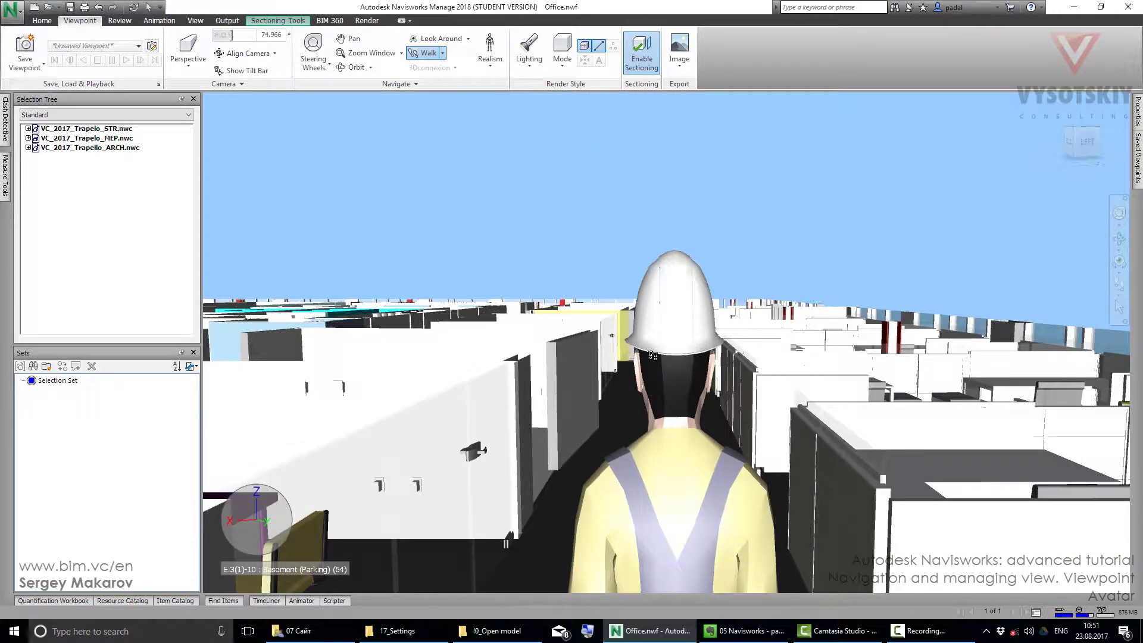
Step: Change the current viewpoint's third-person avatar to Office Male and walk it further along the cubicle aisle
left_click(153, 48)
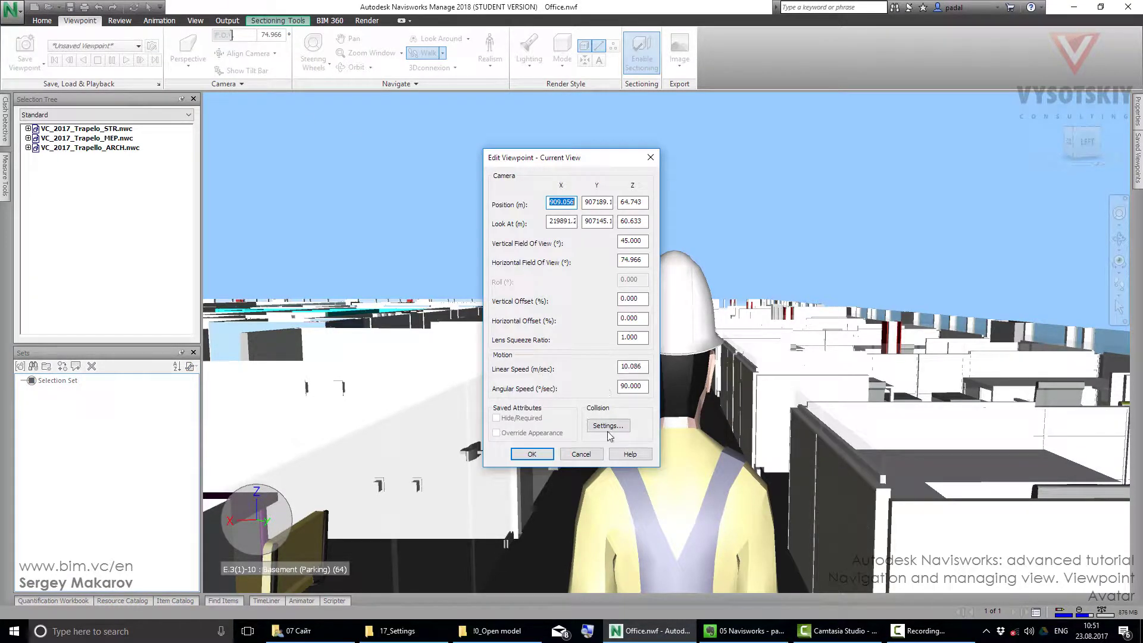
left_click(608, 428)
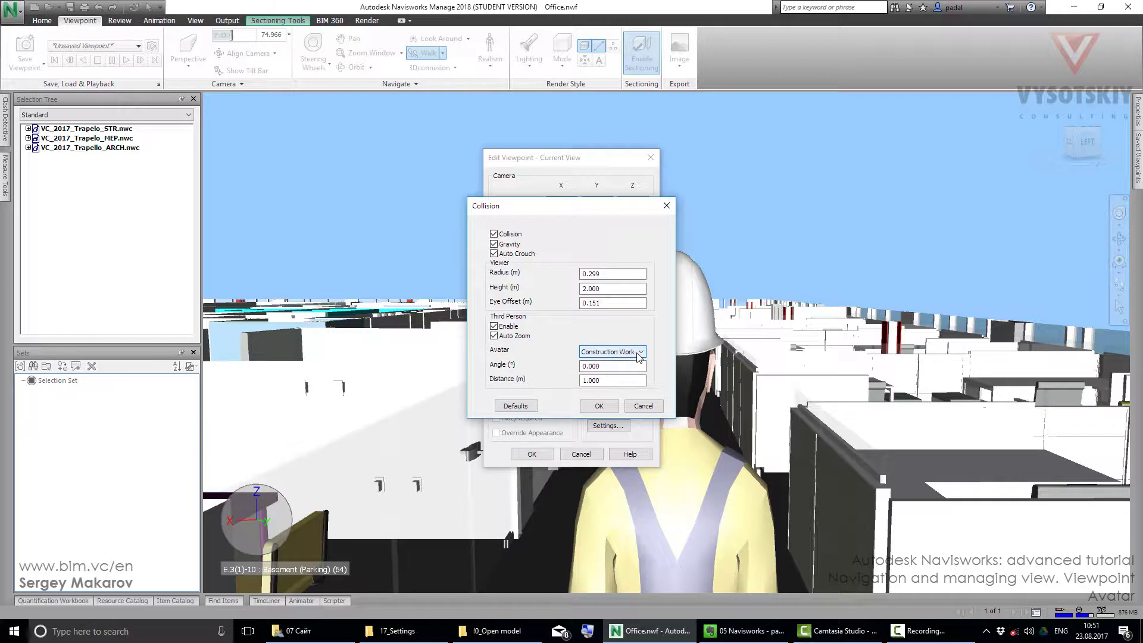
left_click(640, 353)
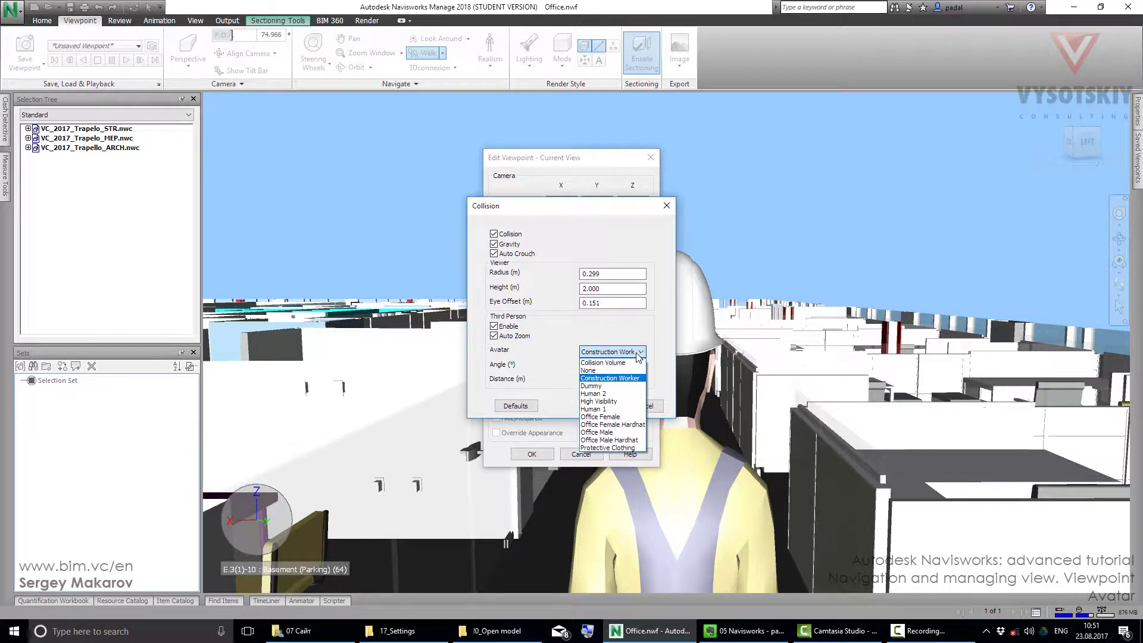
left_click(616, 432)
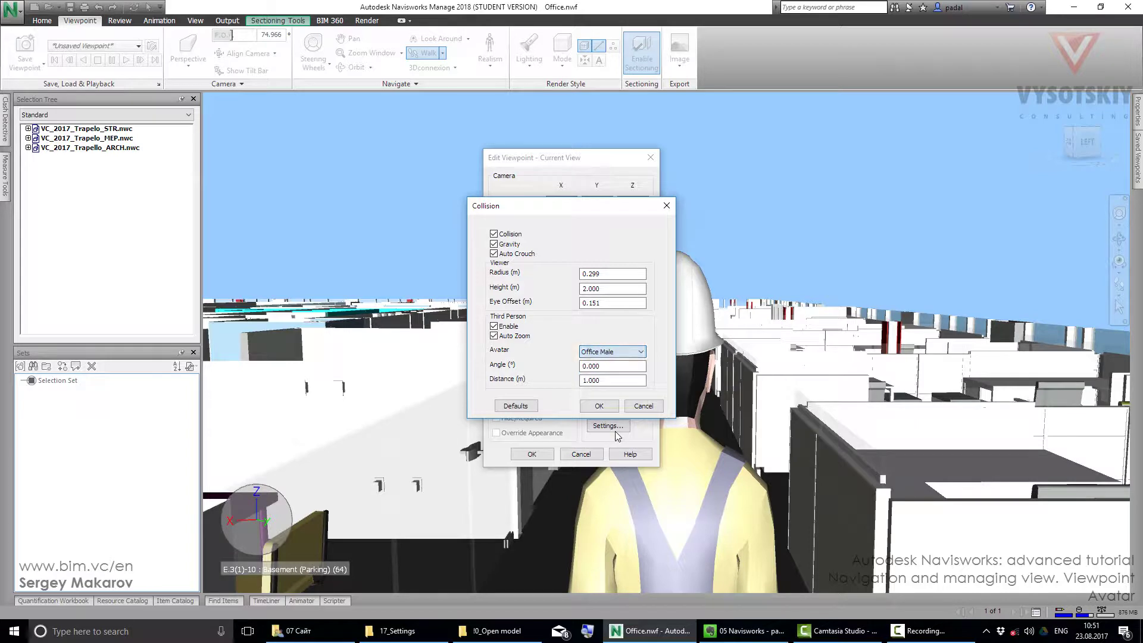
left_click(599, 405)
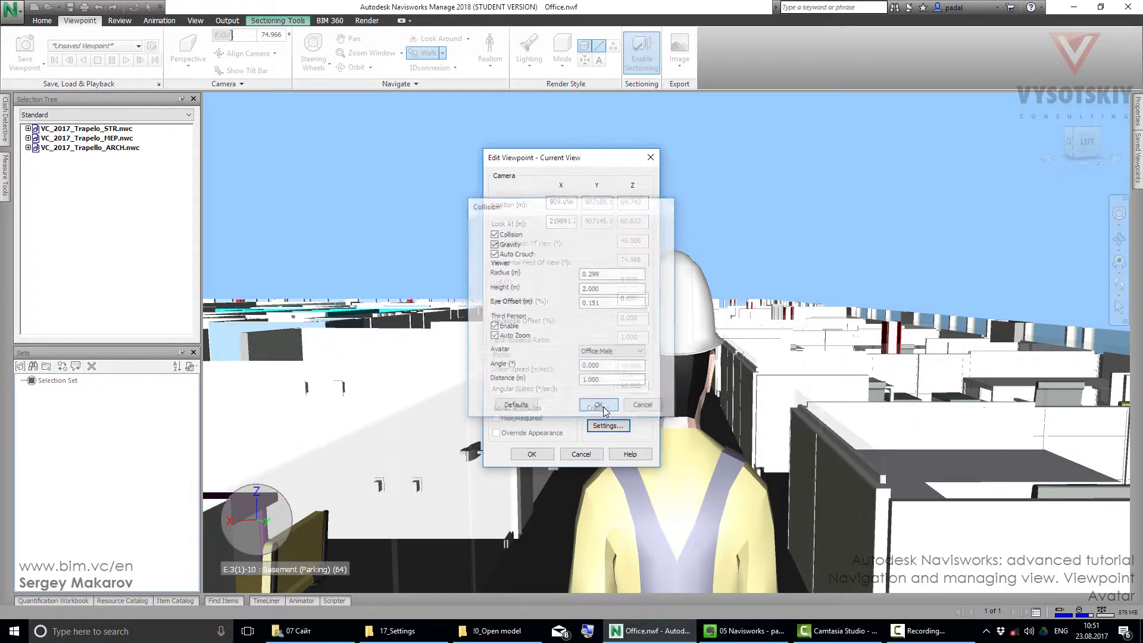
left_click(531, 454)
left_click_drag(628, 381, 605, 349)
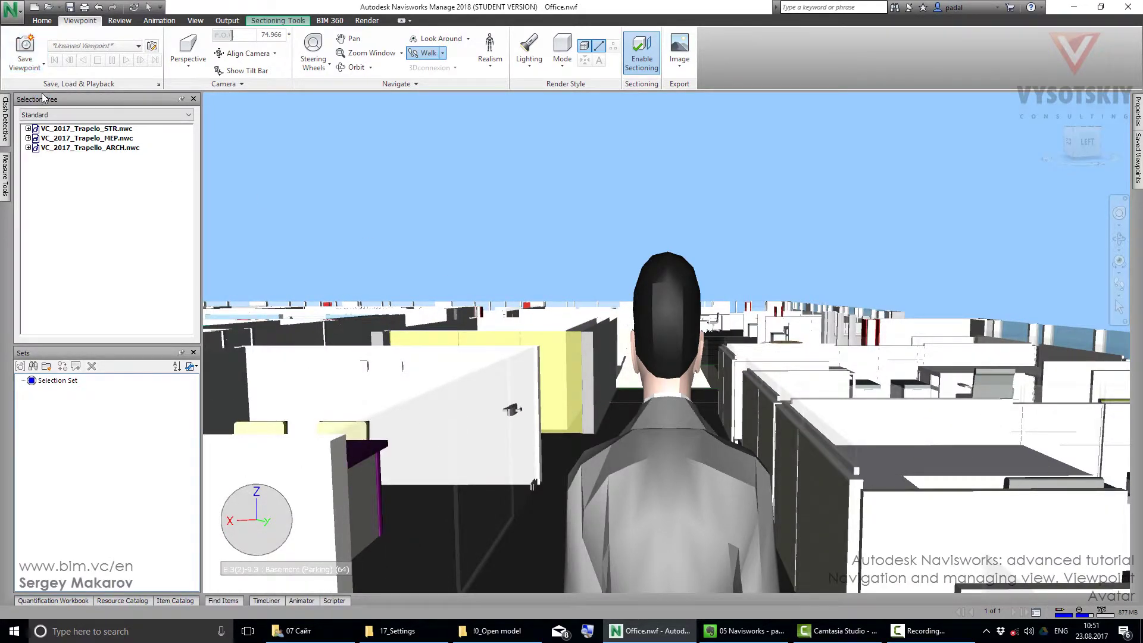
Step: Save the current view as viewpoint 2 and switch between saved viewpoints 1 and 2, ending on viewpoint 1
key("ctrl+shift+v")
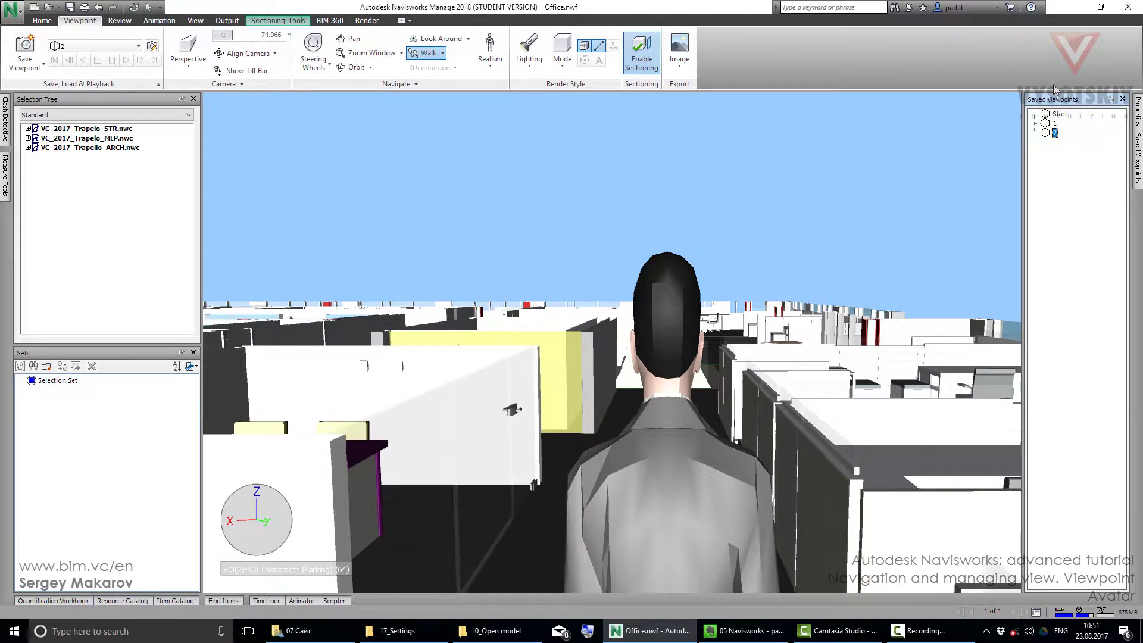
left_click(1053, 123)
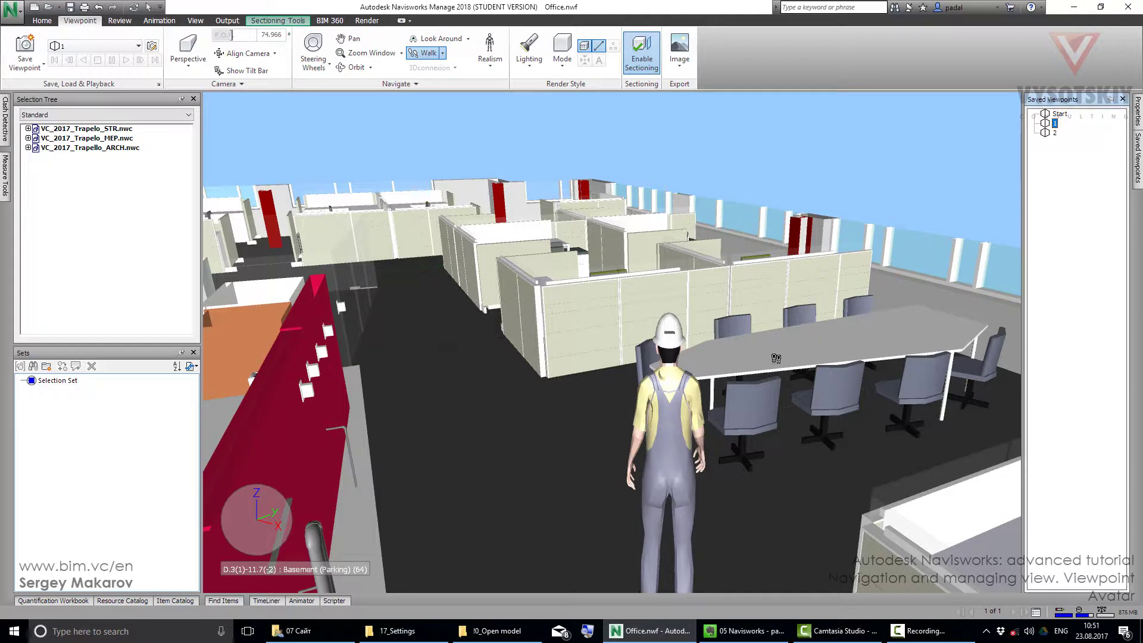
left_click(1050, 133)
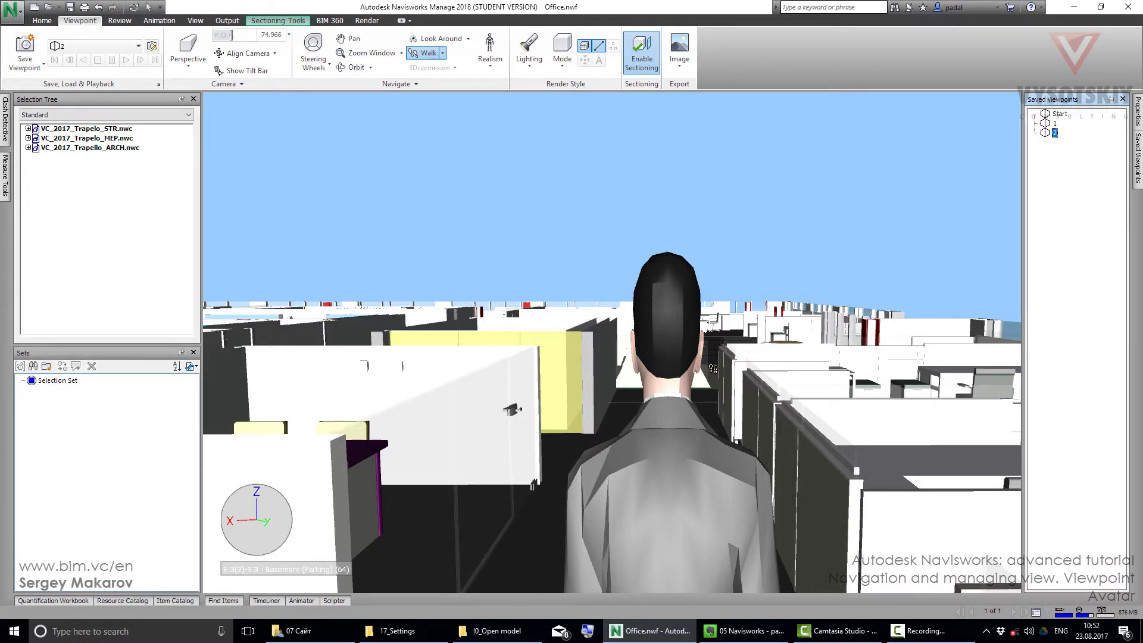
left_click(1046, 123)
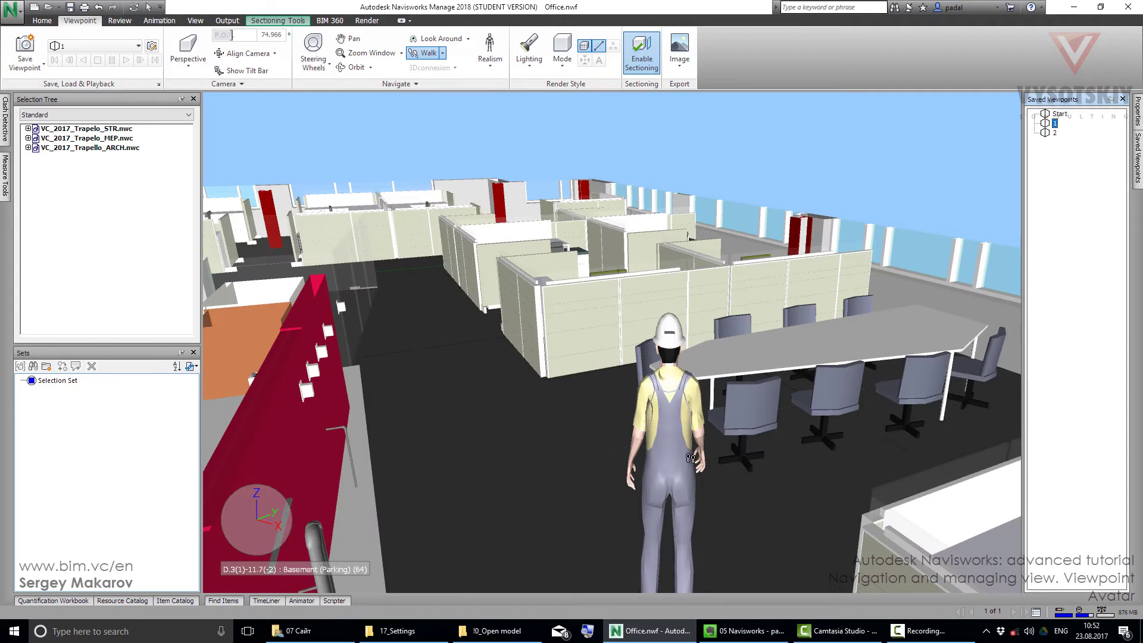